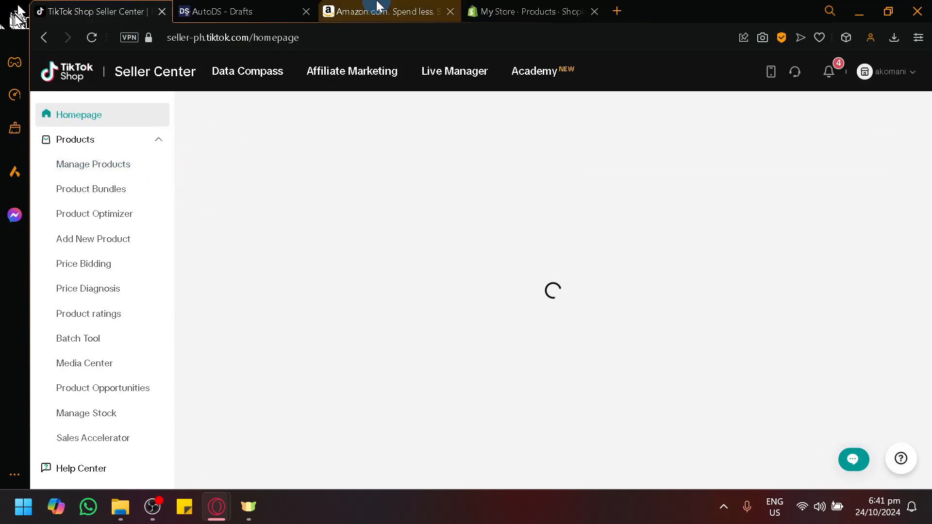
- Place the Amazon tab directly beside the TikTok Shop tab and look through the Amazon homepage's product sections
{"action": "left_click_drag", "start_coordinate": [377, 4], "coordinate": [246, 7]}
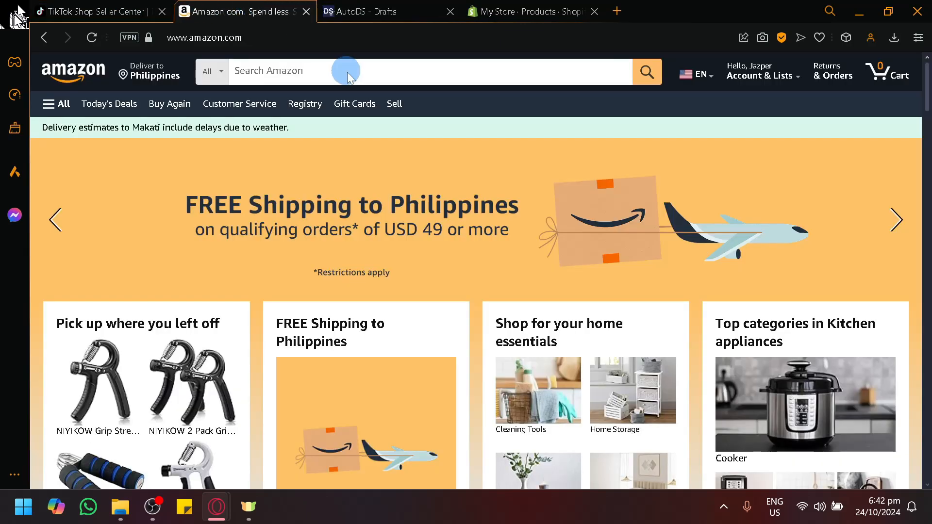
{"action": "scroll", "coordinate": [436, 253], "scroll_direction": "down", "scroll_amount": 3}
{"action": "scroll", "coordinate": [435, 253], "scroll_direction": "down", "scroll_amount": 15}
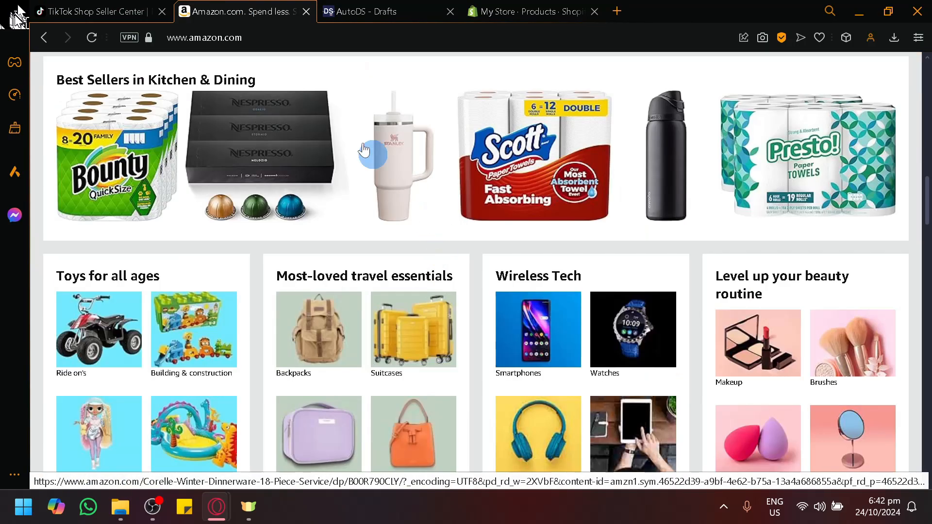
- Collapse the Products section in the TikTok Shop Seller Center navigation and return to the Amazon homepage
{"action": "left_click", "coordinate": [92, 11]}
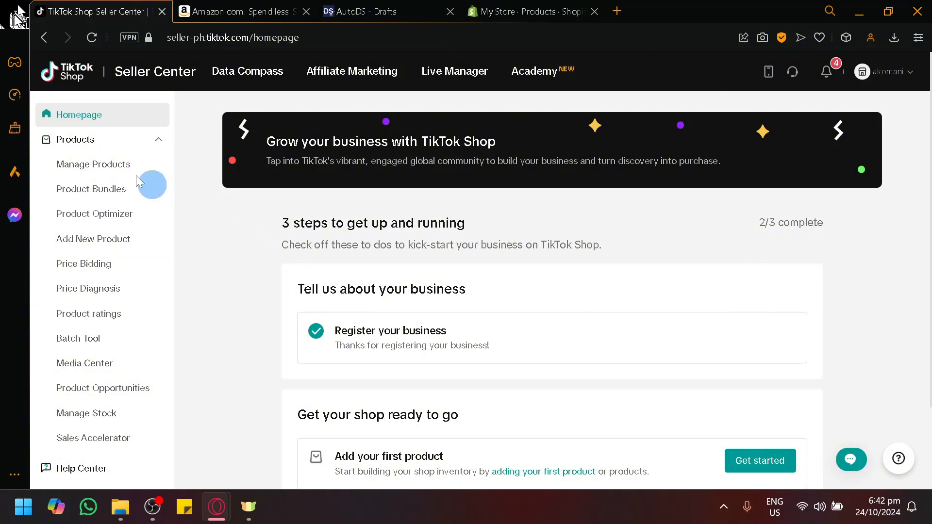
{"action": "left_click", "coordinate": [116, 141]}
{"action": "left_click", "coordinate": [233, 11]}
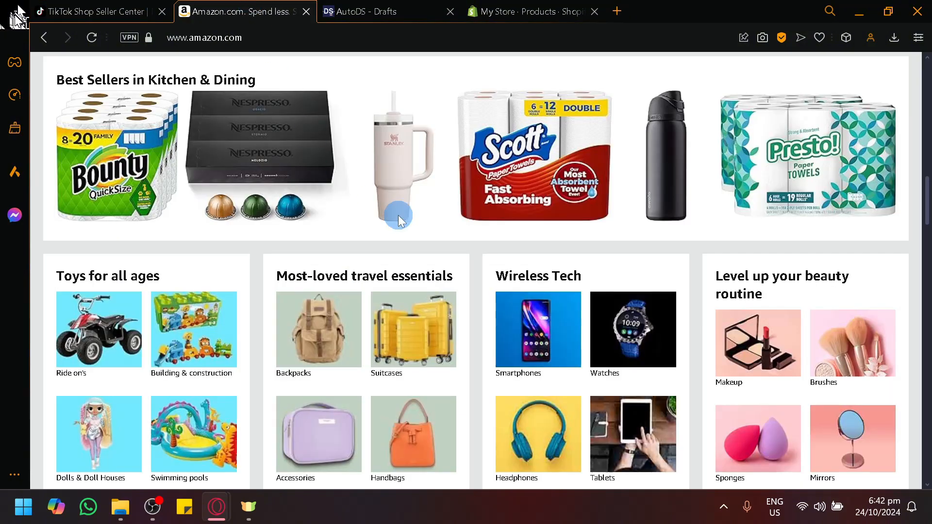
- Examine the product categories, deals and search suggestions on the Amazon homepage
{"action": "scroll", "coordinate": [398, 215], "scroll_direction": "down", "scroll_amount": 15}
{"action": "scroll", "coordinate": [413, 237], "scroll_direction": "down", "scroll_amount": 10}
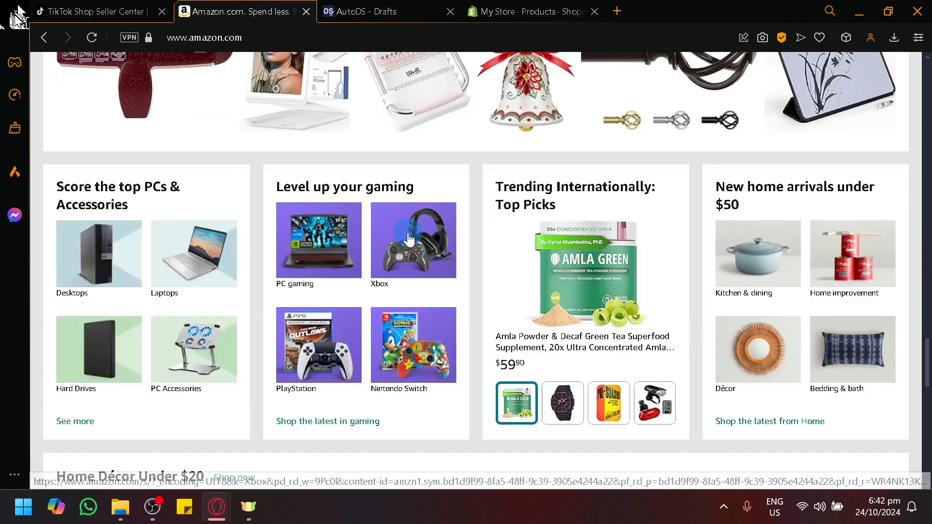
{"action": "scroll", "coordinate": [415, 252], "scroll_direction": "up", "scroll_amount": 8}
{"action": "scroll", "coordinate": [422, 257], "scroll_direction": "up", "scroll_amount": 15}
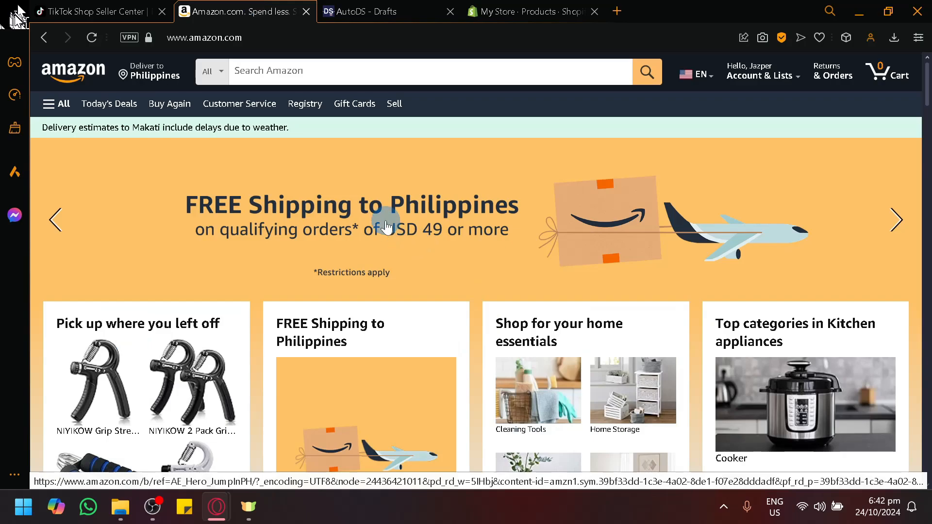
{"action": "scroll", "coordinate": [340, 207], "scroll_direction": "down", "scroll_amount": 3}
{"action": "scroll", "coordinate": [339, 194], "scroll_direction": "up", "scroll_amount": 3}
{"action": "left_click", "coordinate": [377, 68]}
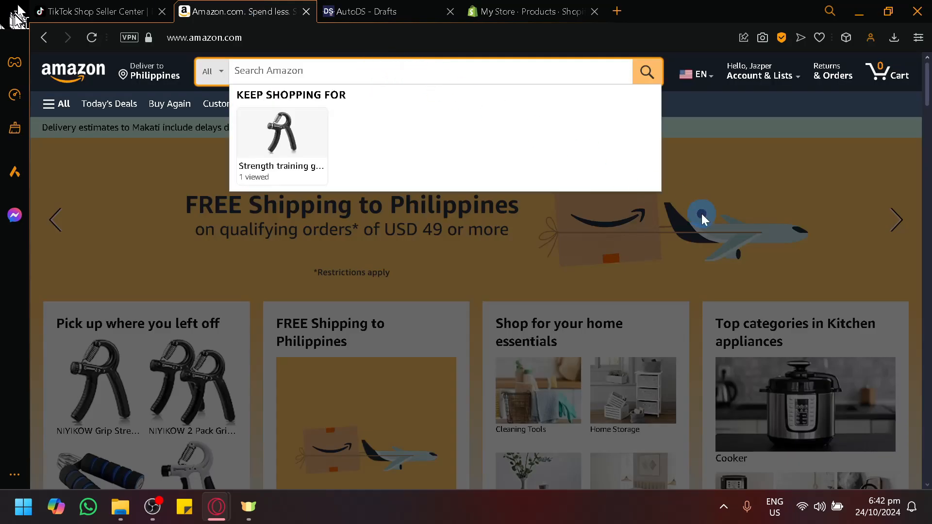
{"action": "scroll", "coordinate": [701, 214], "scroll_direction": "down", "scroll_amount": 6}
{"action": "scroll", "coordinate": [705, 204], "scroll_direction": "down", "scroll_amount": 3}
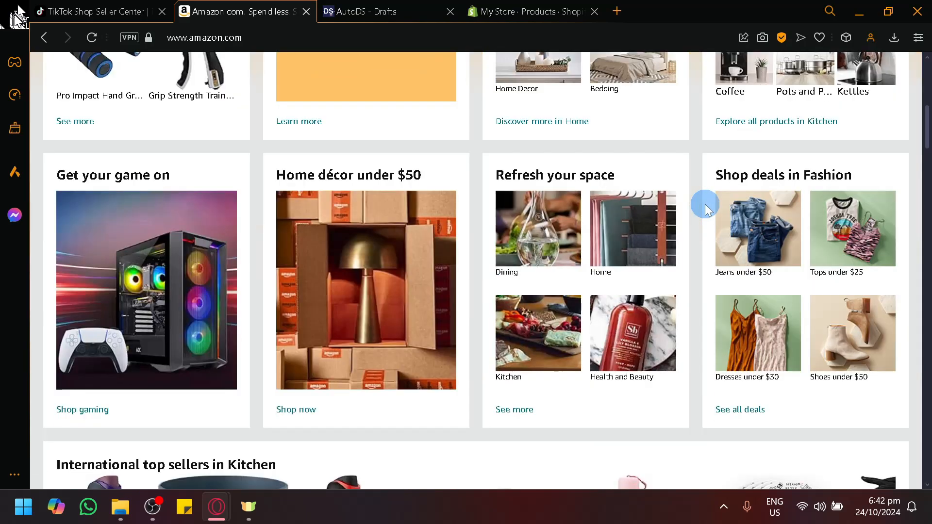
{"action": "scroll", "coordinate": [705, 204], "scroll_direction": "up", "scroll_amount": 9}
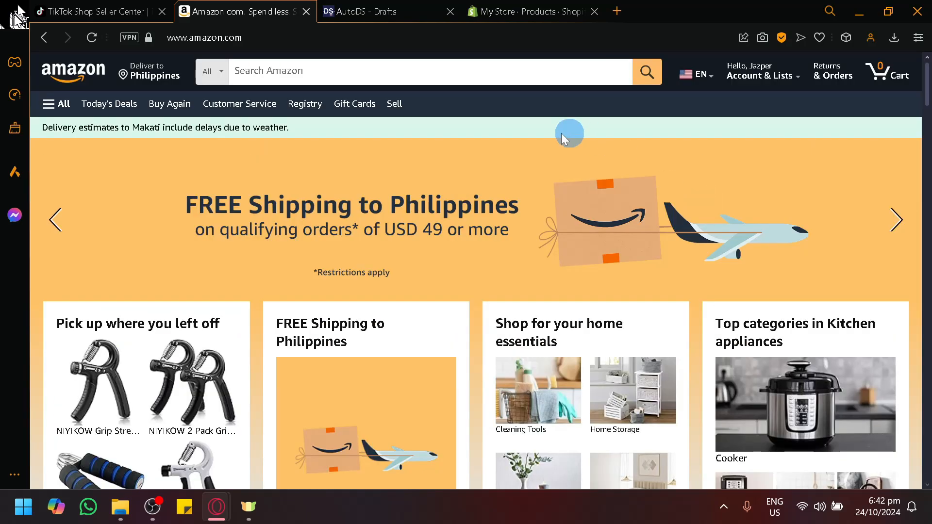
- Open the Camera & Photo listing from Amazon's Electronics department and examine the products and recommendations on it
{"action": "left_click", "coordinate": [48, 105]}
{"action": "scroll", "coordinate": [145, 226], "scroll_direction": "down", "scroll_amount": 5}
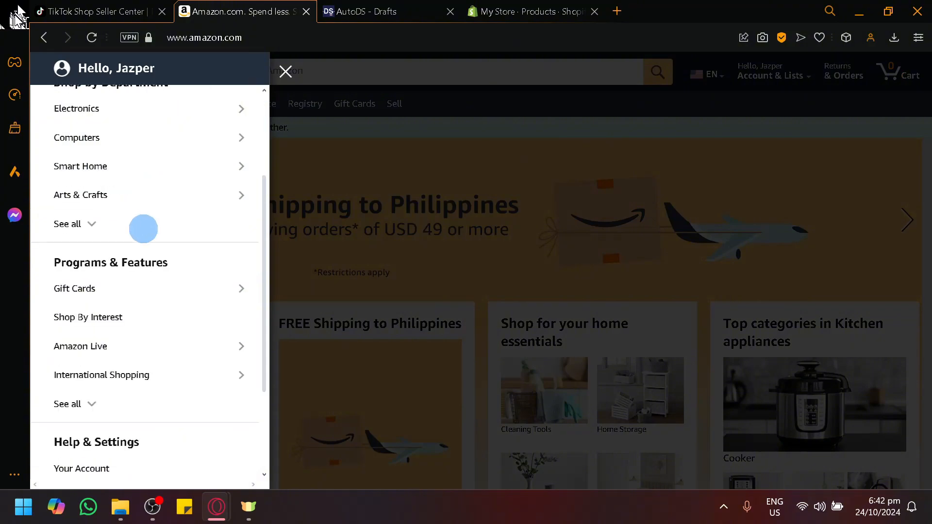
{"action": "scroll", "coordinate": [153, 216], "scroll_direction": "up", "scroll_amount": 5}
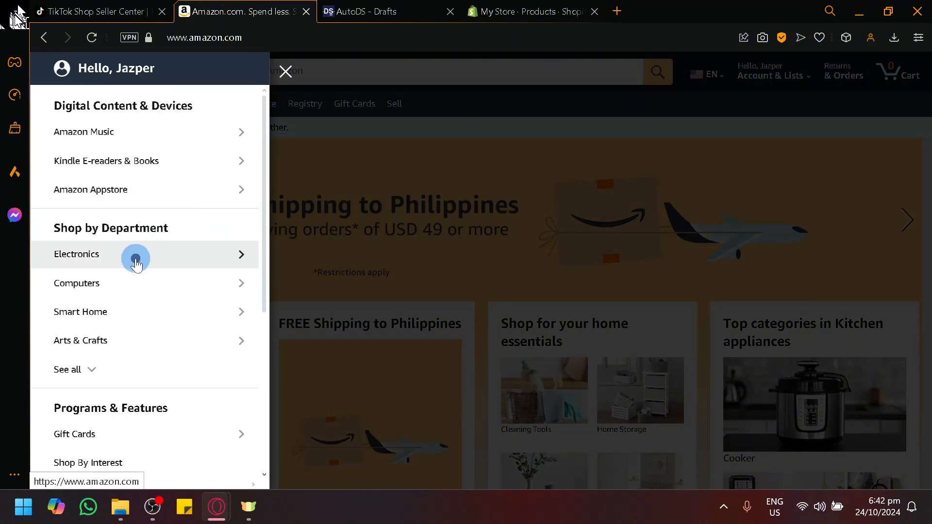
{"action": "left_click", "coordinate": [136, 260]}
{"action": "left_click", "coordinate": [122, 192]}
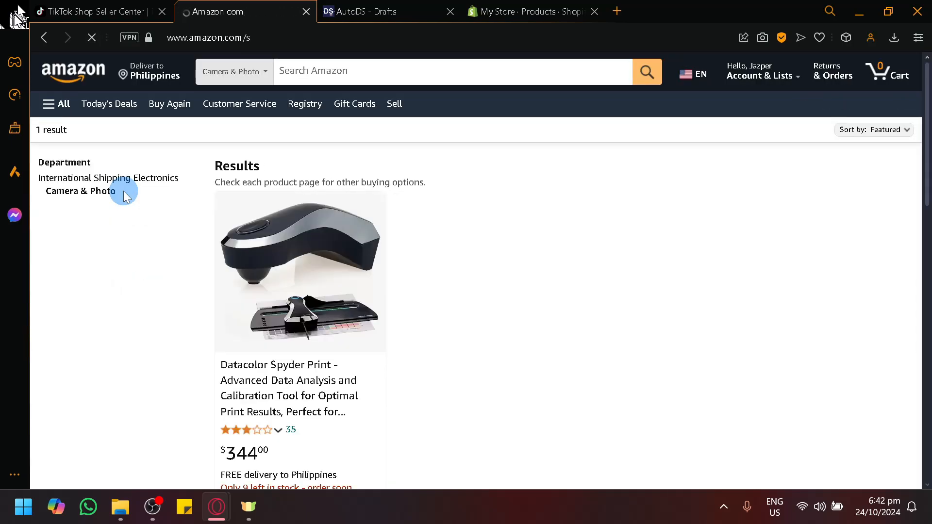
{"action": "scroll", "coordinate": [494, 340], "scroll_direction": "down", "scroll_amount": 10}
{"action": "scroll", "coordinate": [465, 323], "scroll_direction": "up", "scroll_amount": 3}
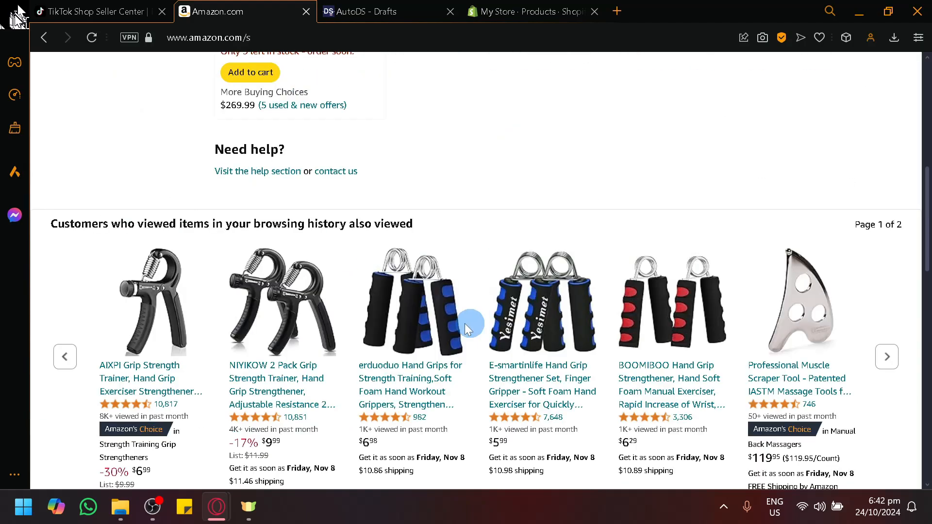
{"action": "scroll", "coordinate": [334, 250], "scroll_direction": "up", "scroll_amount": 8}
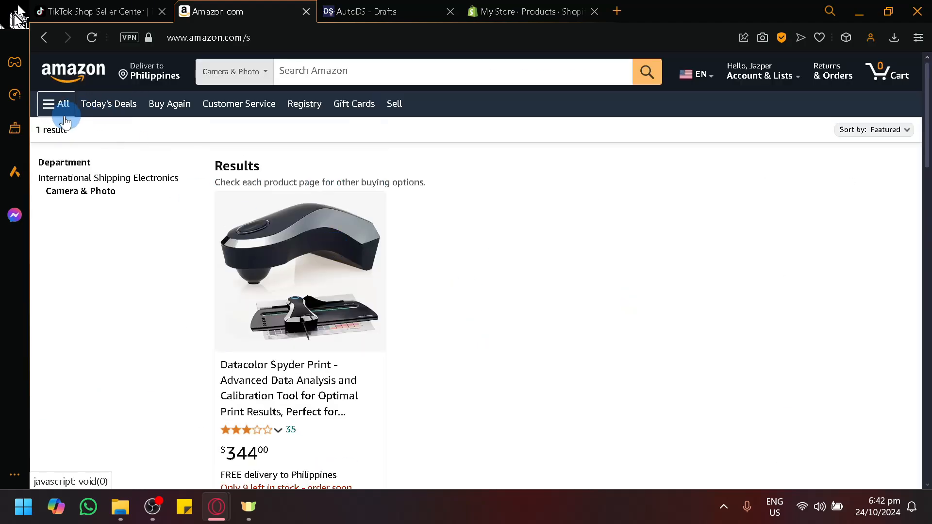
- Return to the Amazon homepage and look through its home décor, fashion, apparel and beauty sections
{"action": "left_click", "coordinate": [73, 79]}
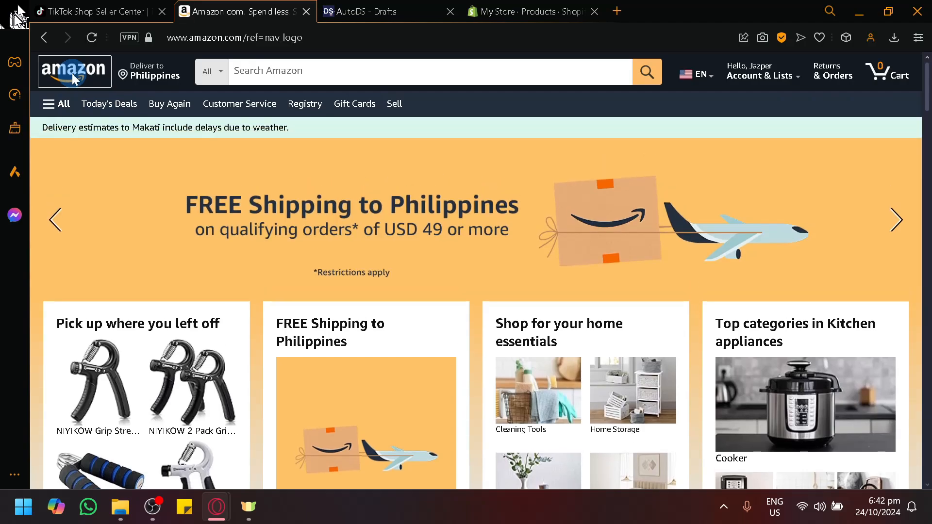
{"action": "scroll", "coordinate": [485, 209], "scroll_direction": "down", "scroll_amount": 10}
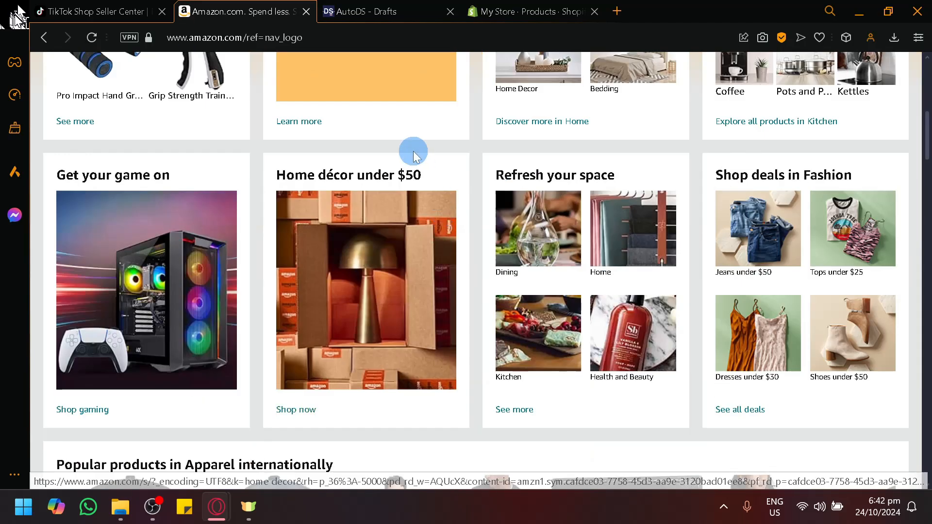
{"action": "scroll", "coordinate": [410, 171], "scroll_direction": "up", "scroll_amount": 5}
{"action": "scroll", "coordinate": [408, 163], "scroll_direction": "down", "scroll_amount": 3}
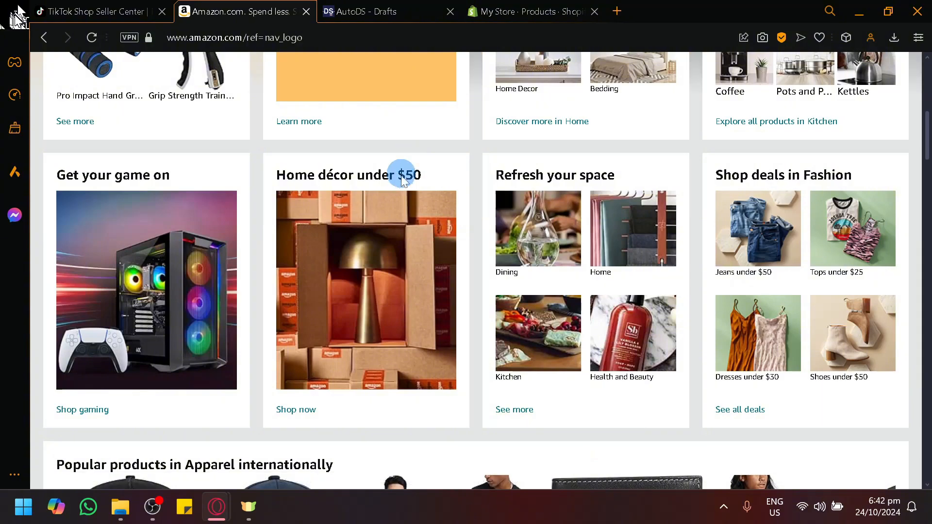
{"action": "scroll", "coordinate": [394, 183], "scroll_direction": "down", "scroll_amount": 5}
{"action": "scroll", "coordinate": [388, 191], "scroll_direction": "down", "scroll_amount": 5}
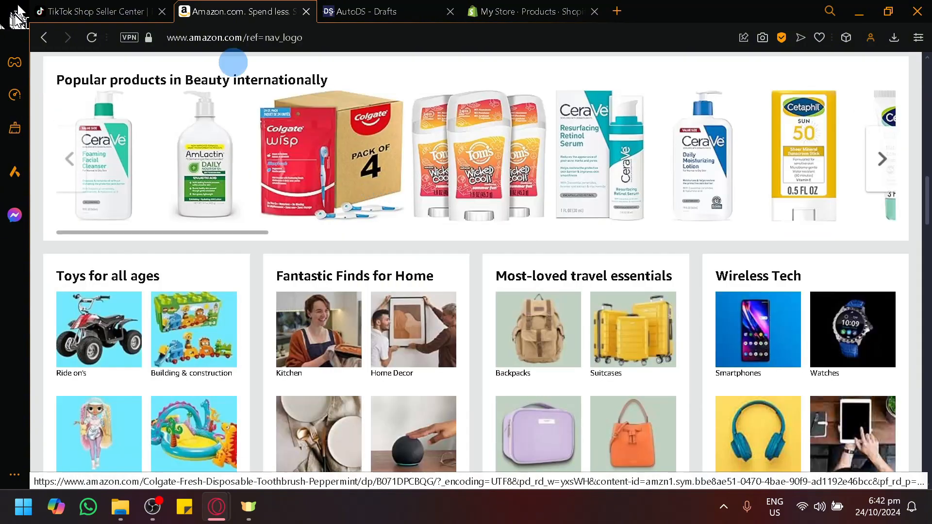
- Review the TikTok Shop Seller Center homepage alongside the Amazon homepage, finishing on Amazon
{"action": "left_click", "coordinate": [129, 8]}
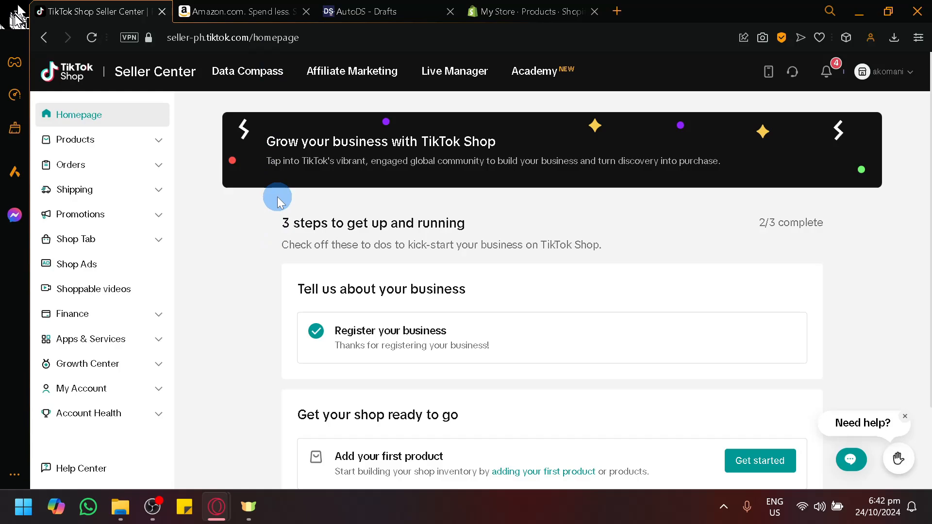
{"action": "left_click", "coordinate": [194, 11]}
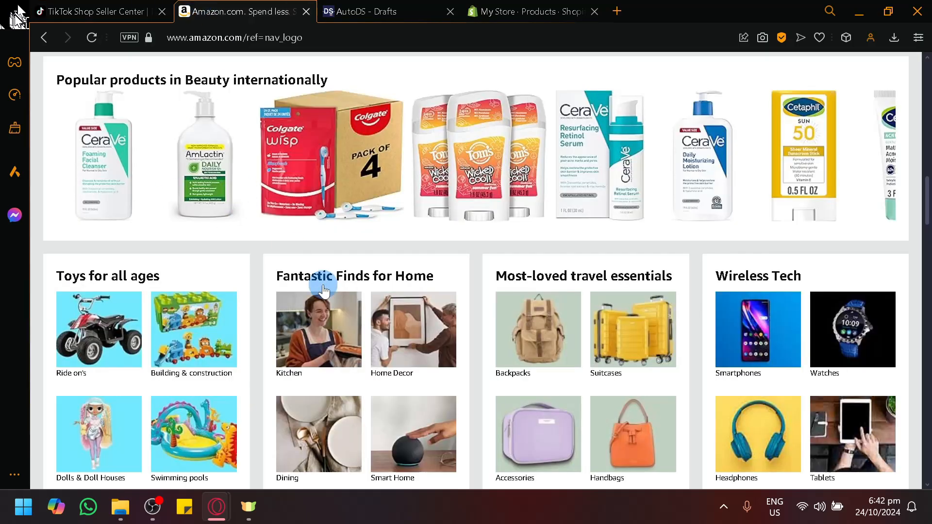
{"action": "scroll", "coordinate": [252, 278], "scroll_direction": "down", "scroll_amount": 10}
{"action": "scroll", "coordinate": [252, 277], "scroll_direction": "up", "scroll_amount": 6}
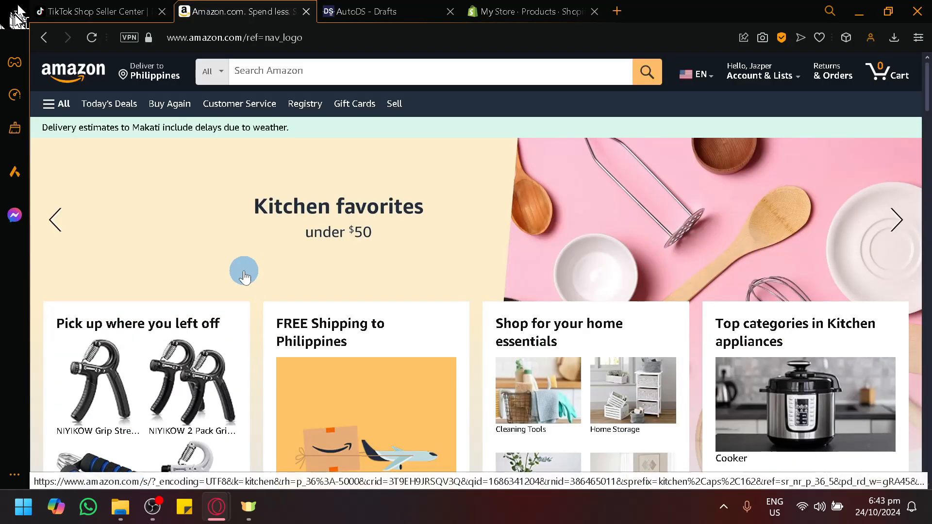
{"action": "left_click", "coordinate": [105, 9]}
{"action": "left_click", "coordinate": [230, 6]}
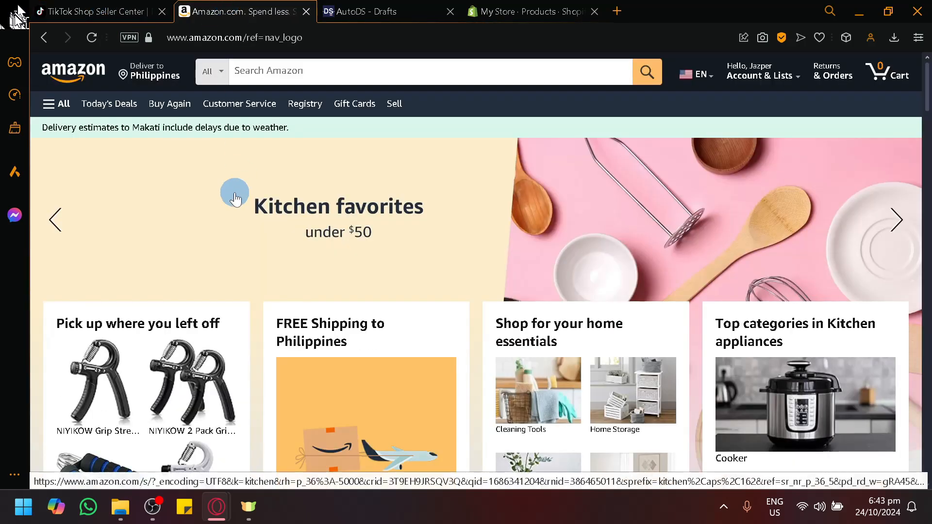
{"action": "left_click", "coordinate": [94, 9]}
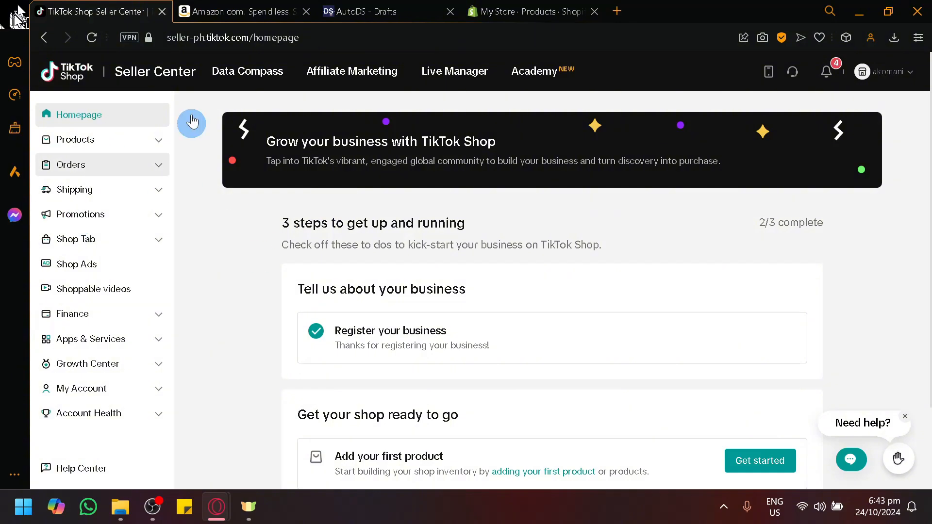
{"action": "left_click", "coordinate": [228, 7]}
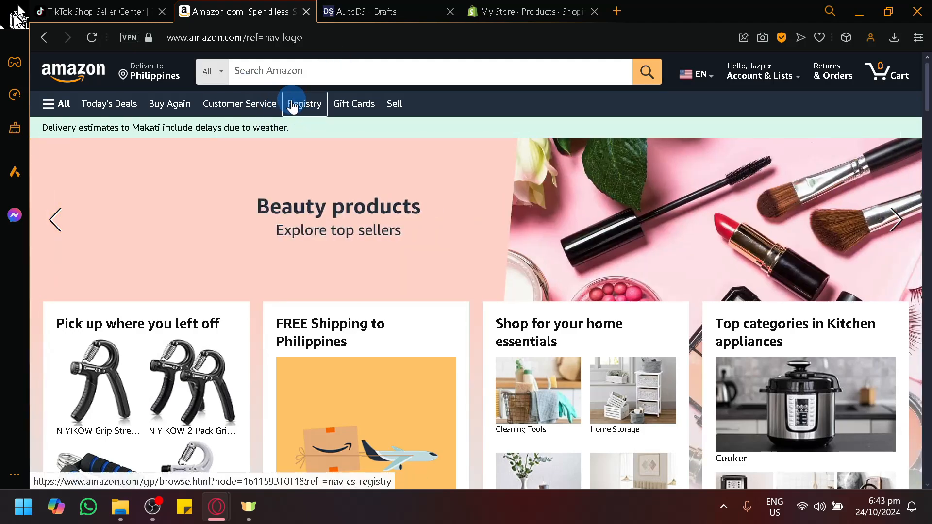
- Switch to AutoDS, view the options for adding products and open the Marketplace page, checking TikTok Shop Seller Center briefly
{"action": "left_click", "coordinate": [414, 12]}
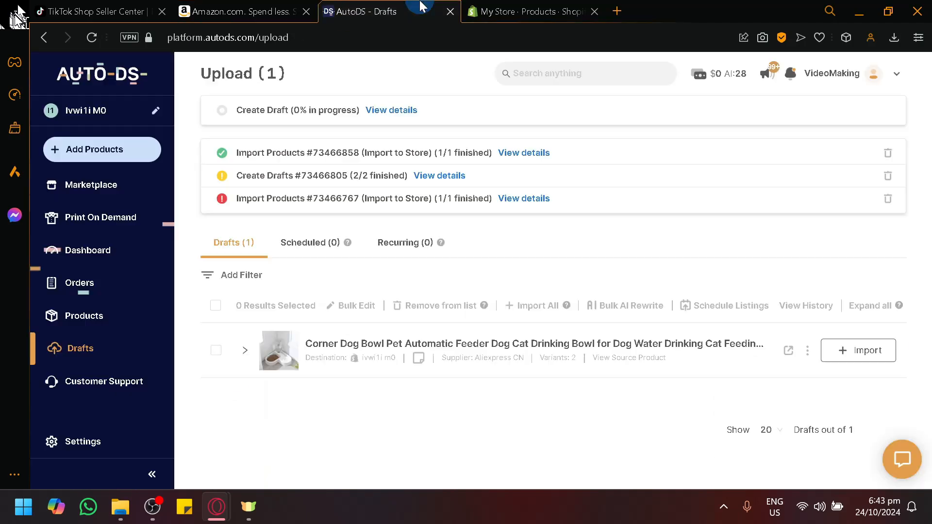
{"action": "left_click", "coordinate": [78, 155]}
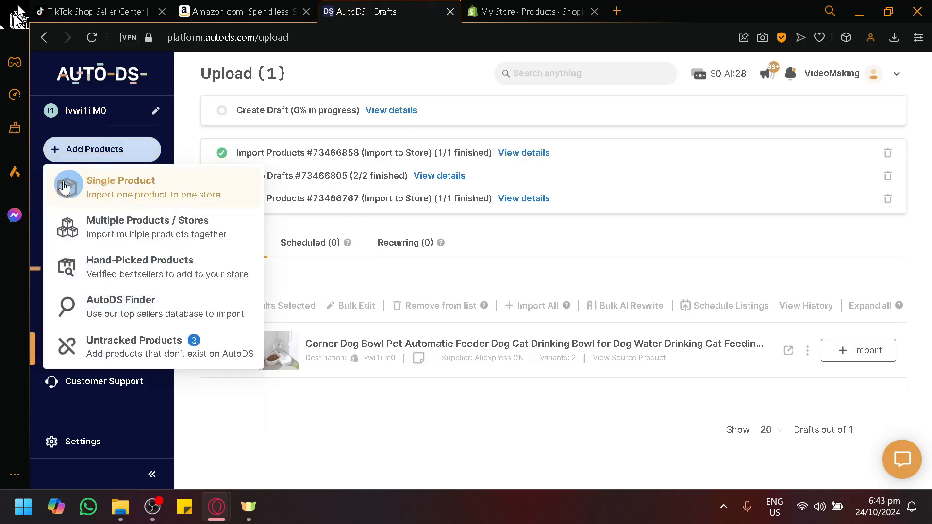
{"action": "left_click", "coordinate": [66, 97]}
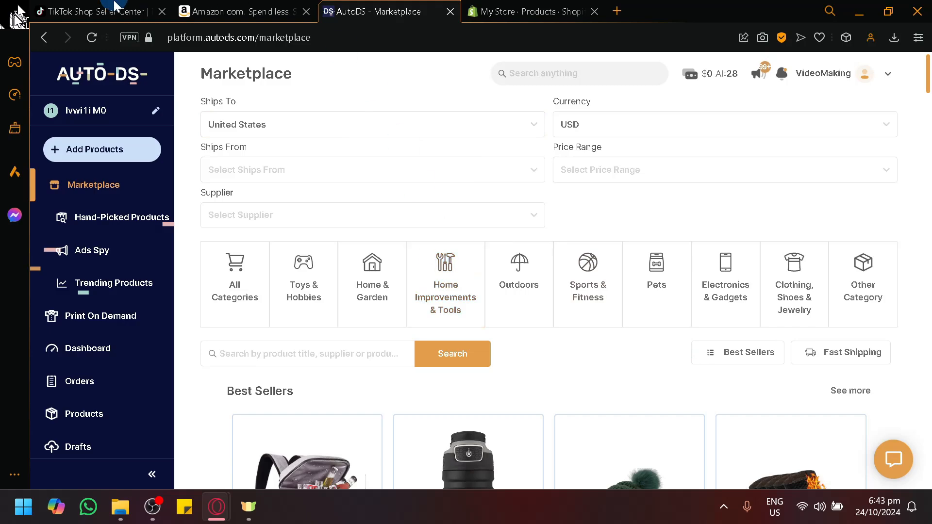
{"action": "left_click", "coordinate": [83, 6]}
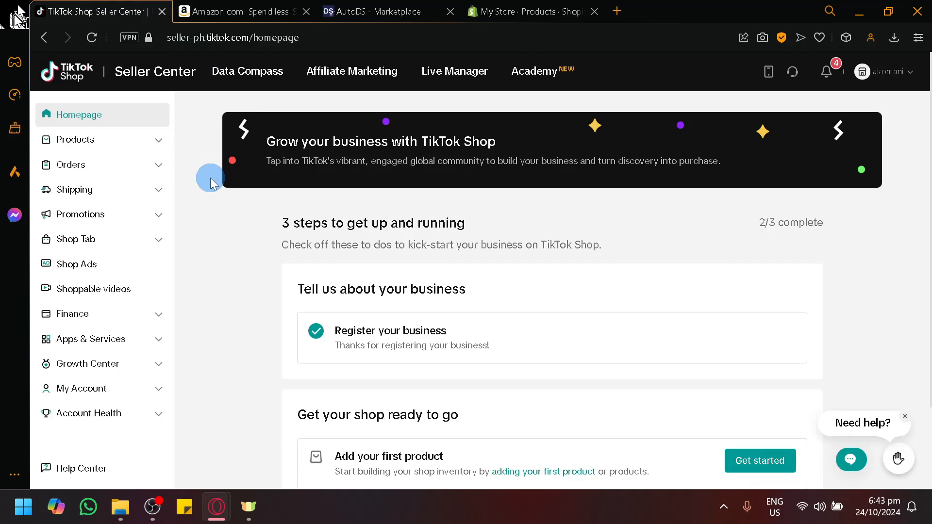
{"action": "left_click", "coordinate": [387, 7]}
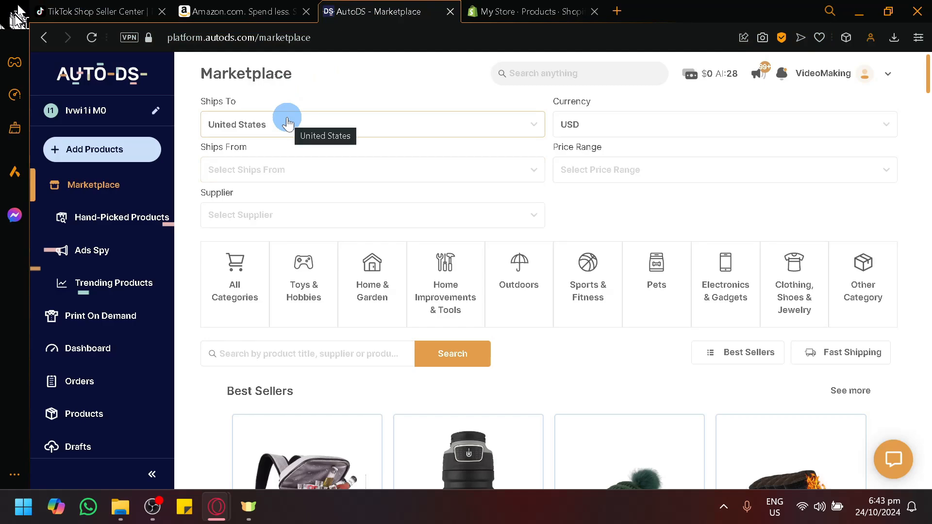
- Start adding a store in AutoDS, review the TikTok Shop option and pick Shopify Store as the store type
{"action": "left_click", "coordinate": [70, 110]}
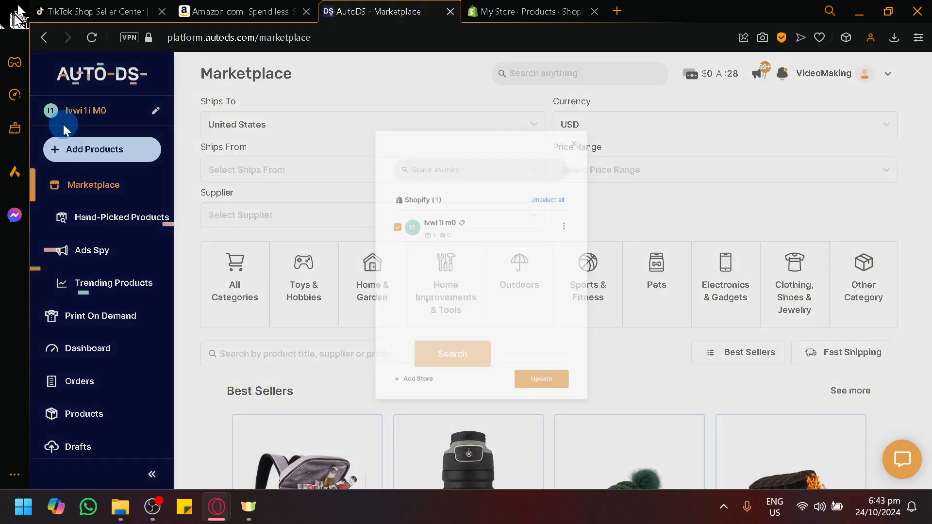
{"action": "left_click", "coordinate": [383, 425]}
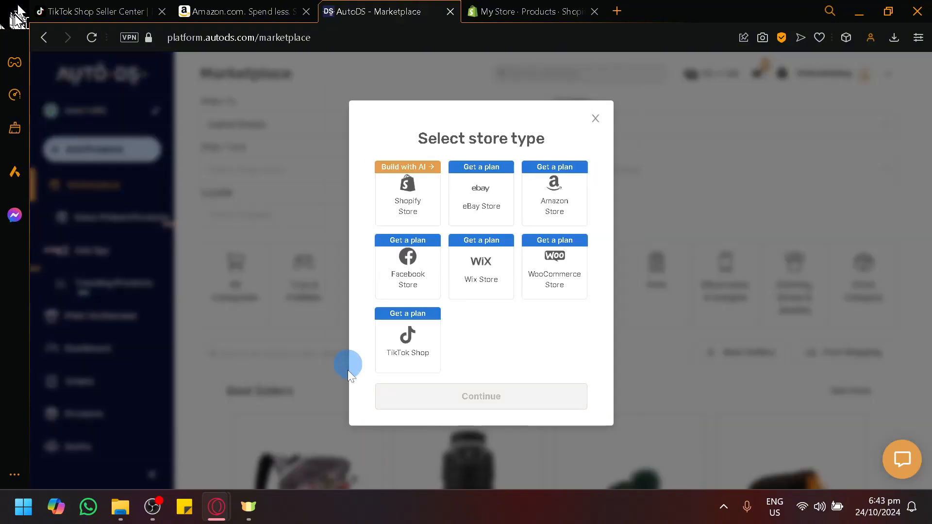
{"action": "left_click", "coordinate": [398, 371]}
{"action": "left_click", "coordinate": [438, 330]}
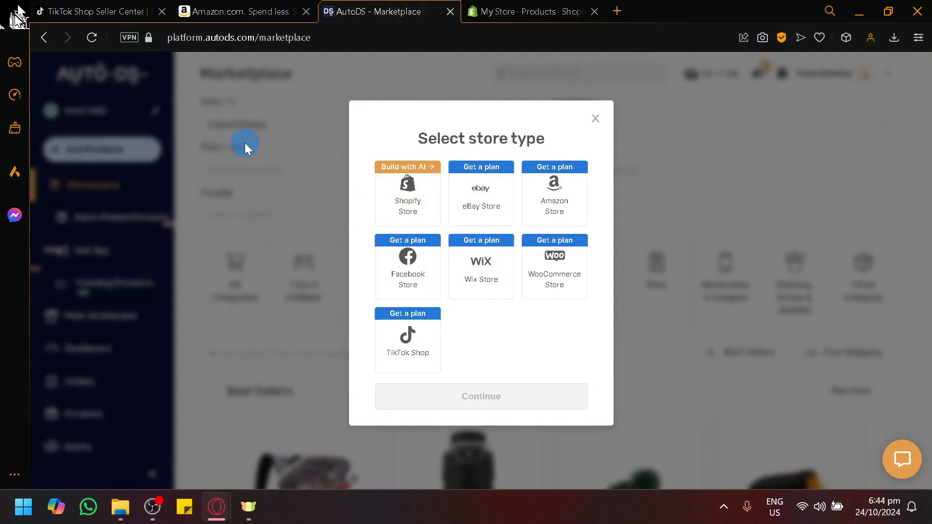
{"action": "left_click", "coordinate": [396, 209]}
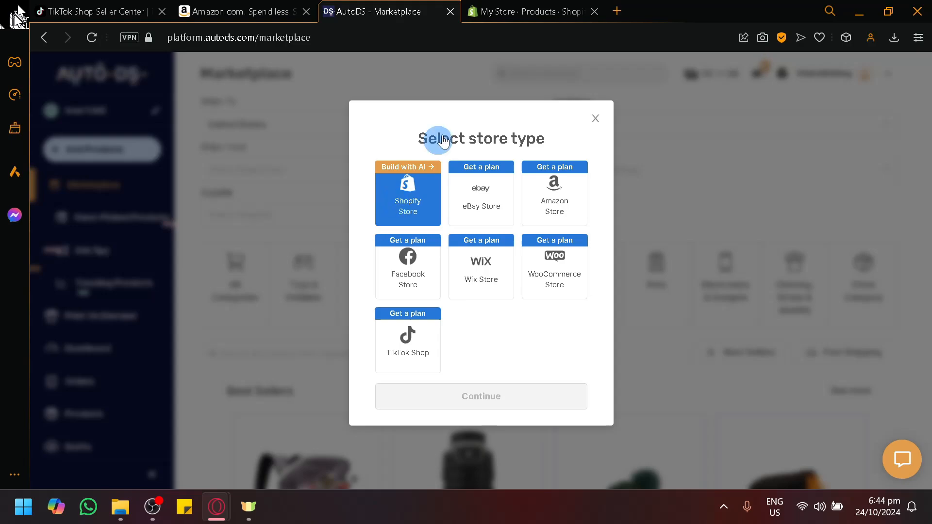
- View the product list in the Shopify admin and switch back to the TikTok Shop Seller Center homepage
{"action": "left_click", "coordinate": [491, 10]}
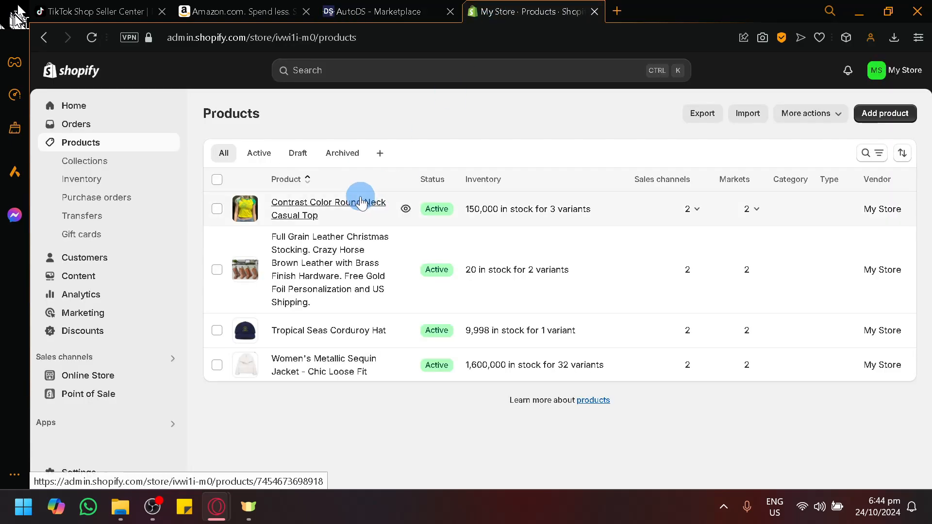
{"action": "left_click", "coordinate": [130, 11]}
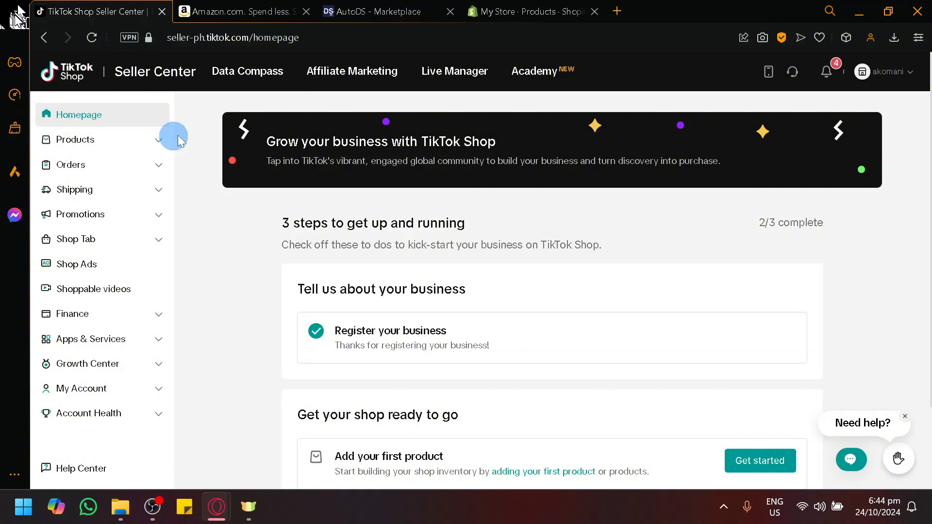
- Check the Shopify product list, return to the AutoDS Marketplace and move its browser tab beside the TikTok Shop tab
{"action": "left_click", "coordinate": [383, 6]}
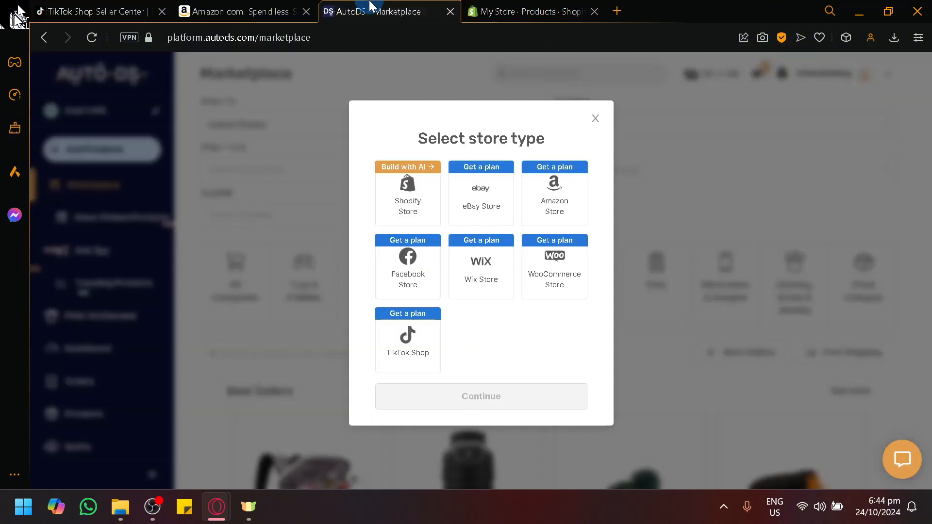
{"action": "left_click", "coordinate": [502, 7]}
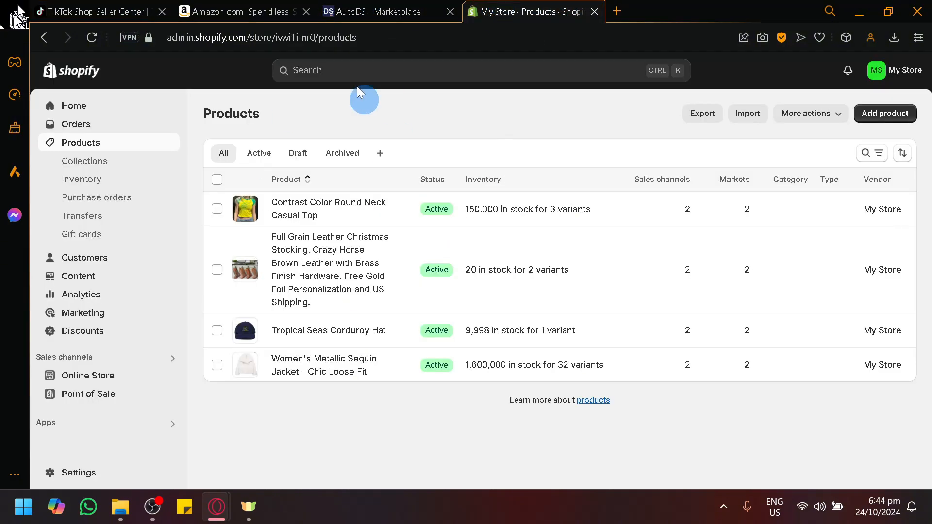
{"action": "left_click", "coordinate": [335, 9]}
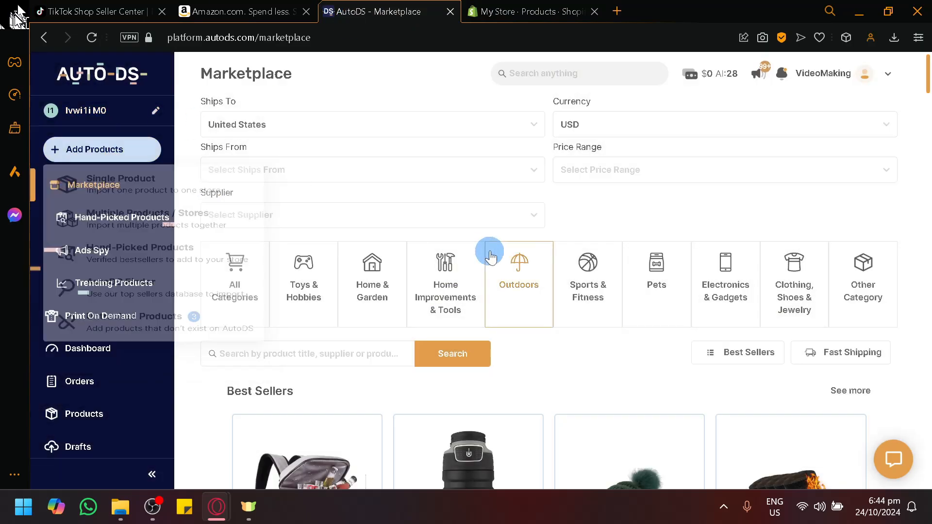
{"action": "scroll", "coordinate": [490, 253], "scroll_direction": "down", "scroll_amount": 5}
{"action": "scroll", "coordinate": [490, 253], "scroll_direction": "up", "scroll_amount": 5}
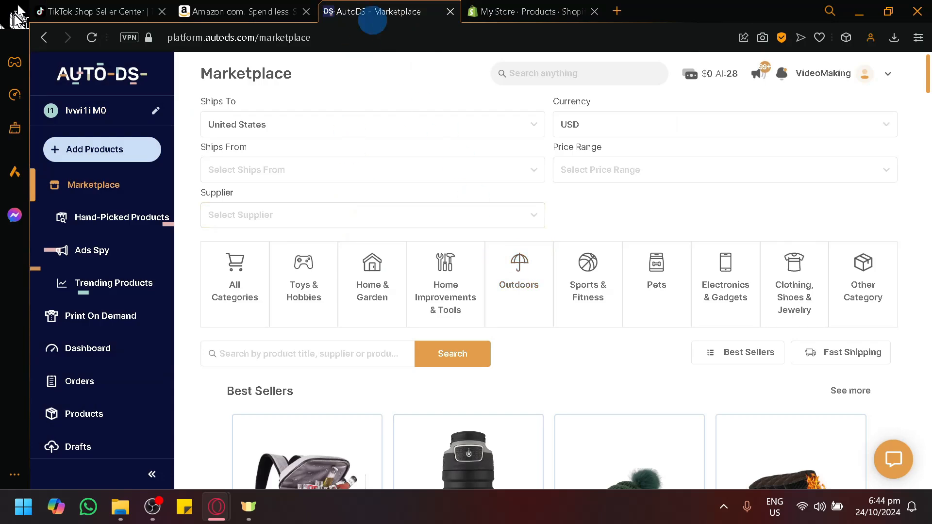
{"action": "left_click_drag", "start_coordinate": [370, 11], "coordinate": [243, 20]}
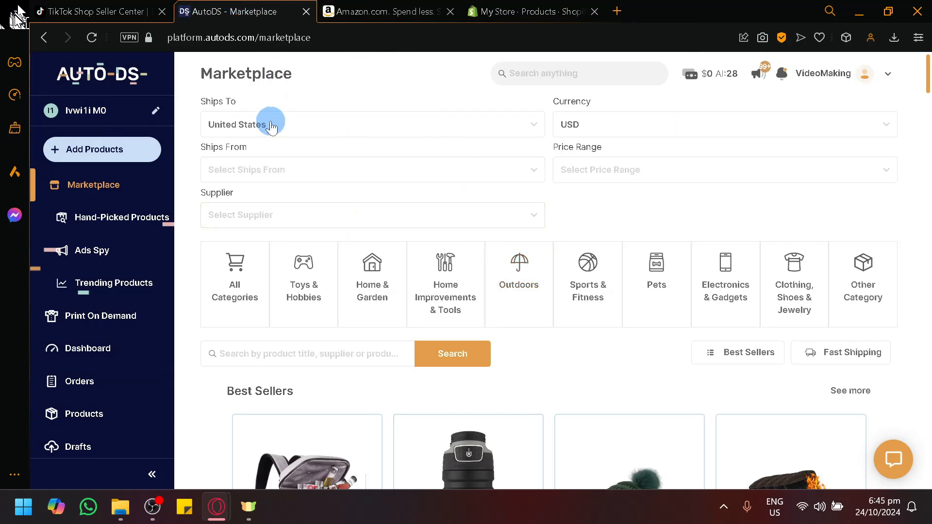
- Browse the Best Sellers and New Arrivals product sections in the AutoDS Marketplace
{"action": "scroll", "coordinate": [680, 292], "scroll_direction": "down", "scroll_amount": 10}
{"action": "scroll", "coordinate": [631, 277], "scroll_direction": "down", "scroll_amount": 3}
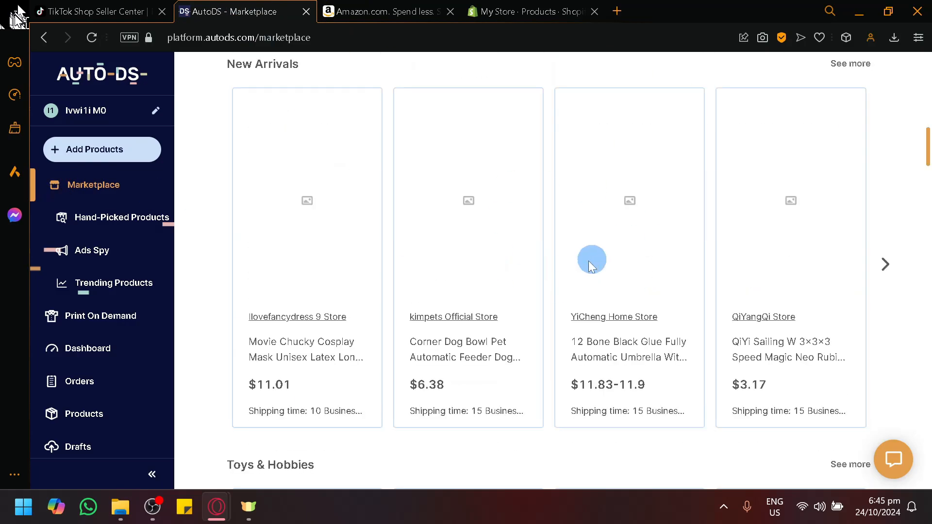
{"action": "scroll", "coordinate": [543, 279], "scroll_direction": "up", "scroll_amount": 9}
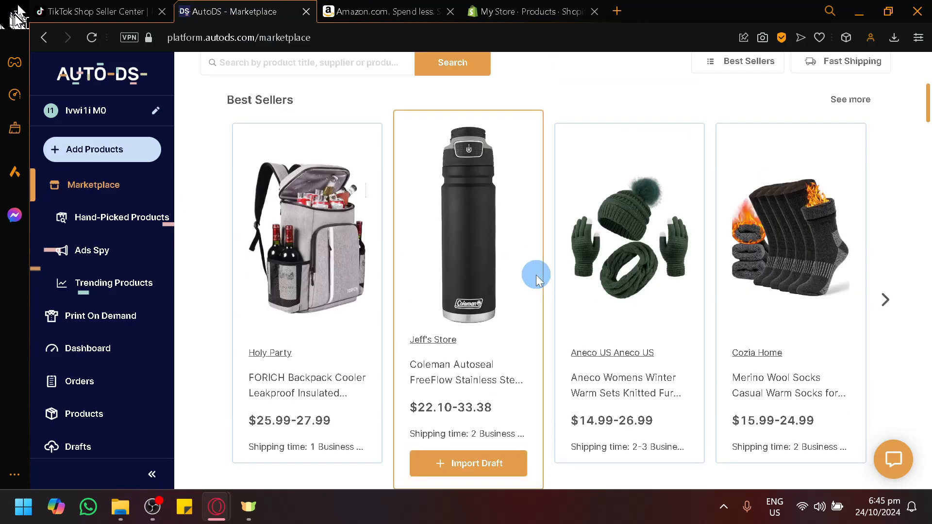
{"action": "left_click", "coordinate": [107, 328]}
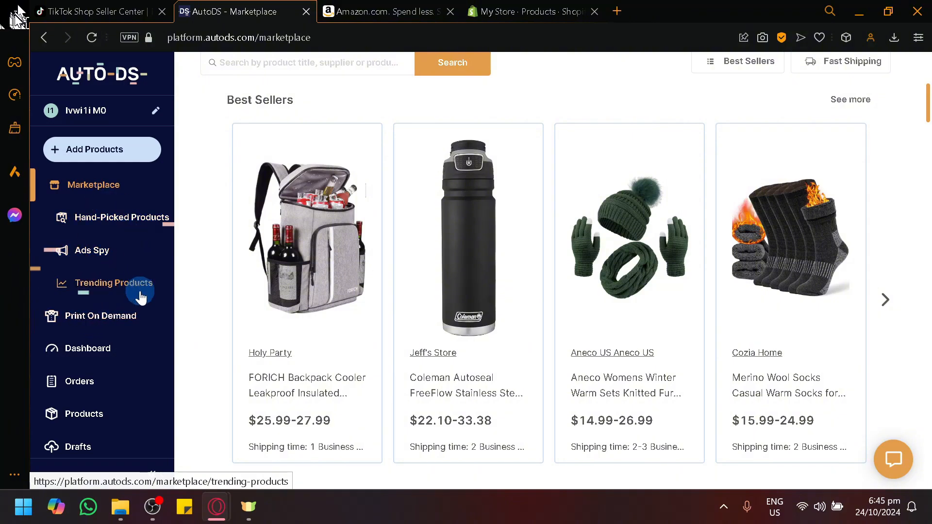
- Switch to Amazon and search the store for "powerlifting belt"
{"action": "left_click", "coordinate": [330, 6]}
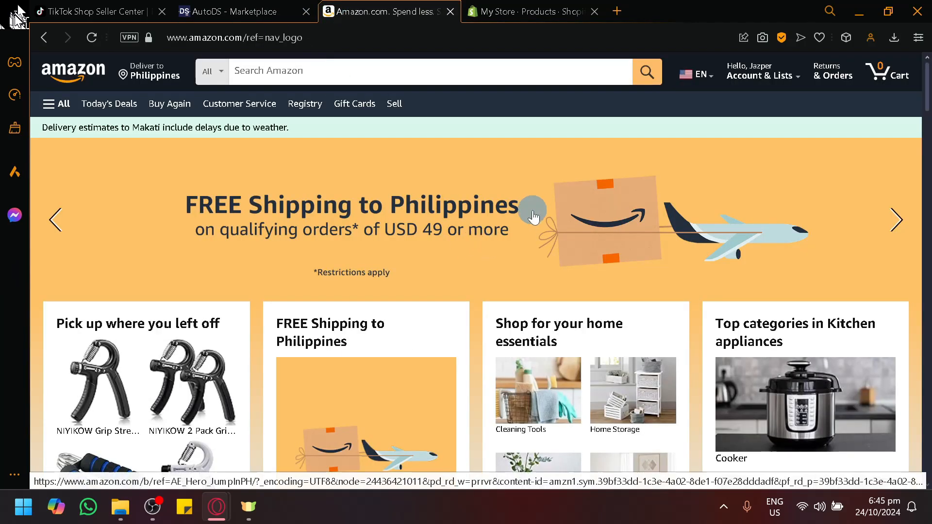
{"action": "scroll", "coordinate": [614, 271], "scroll_direction": "down", "scroll_amount": 5}
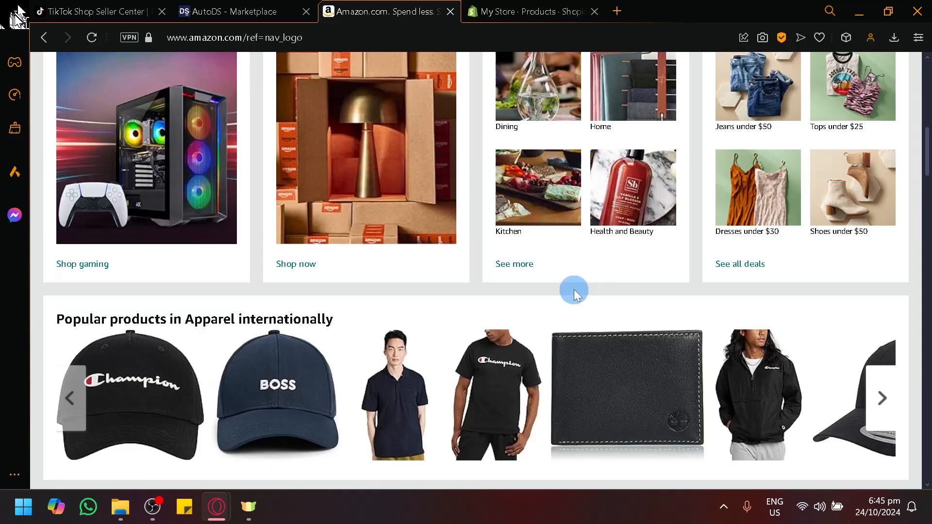
{"action": "scroll", "coordinate": [354, 183], "scroll_direction": "up", "scroll_amount": 10}
{"action": "left_click", "coordinate": [347, 68]}
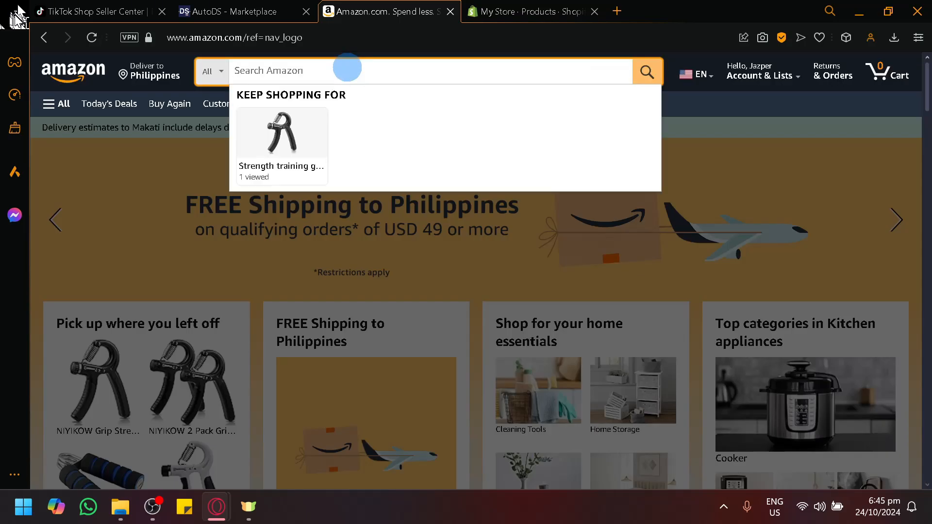
{"action": "type", "text": "powerlif"}
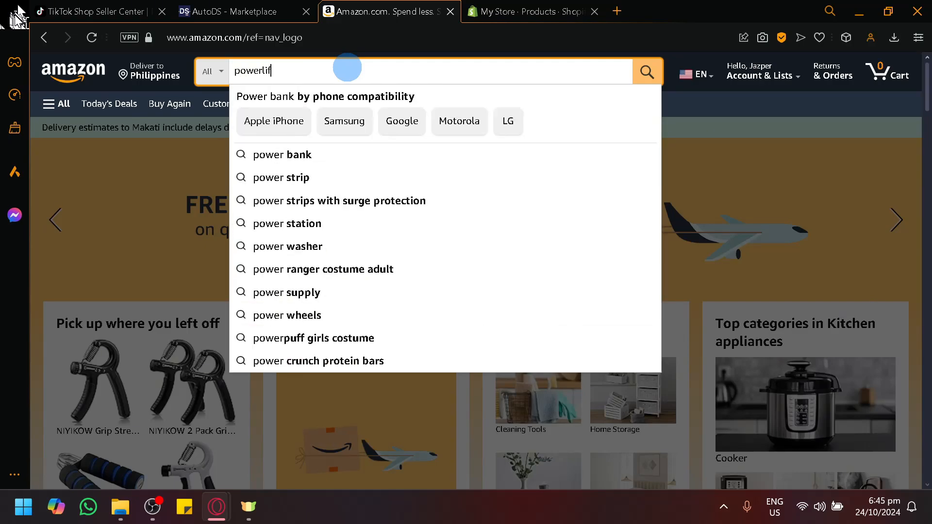
{"action": "type", "text": "ting belt"}
{"action": "key", "text": "Down"}
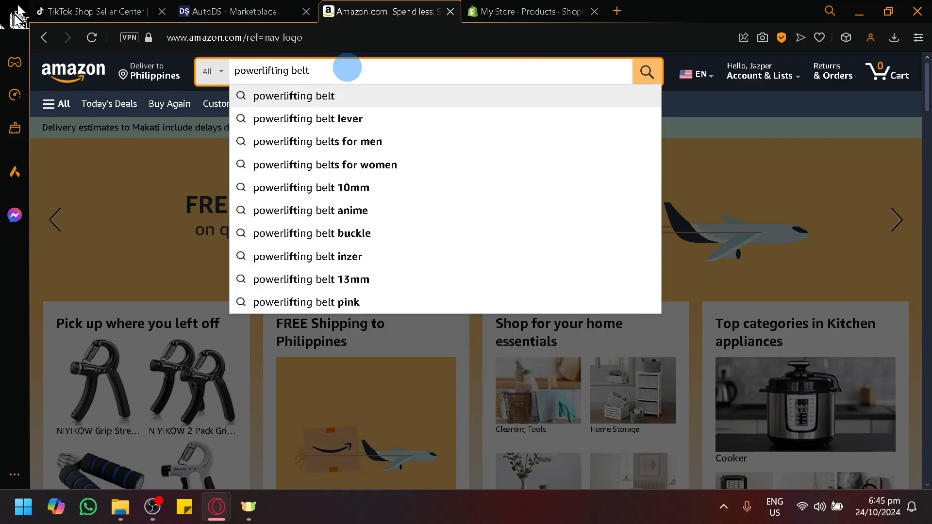
{"action": "key", "text": "Return"}
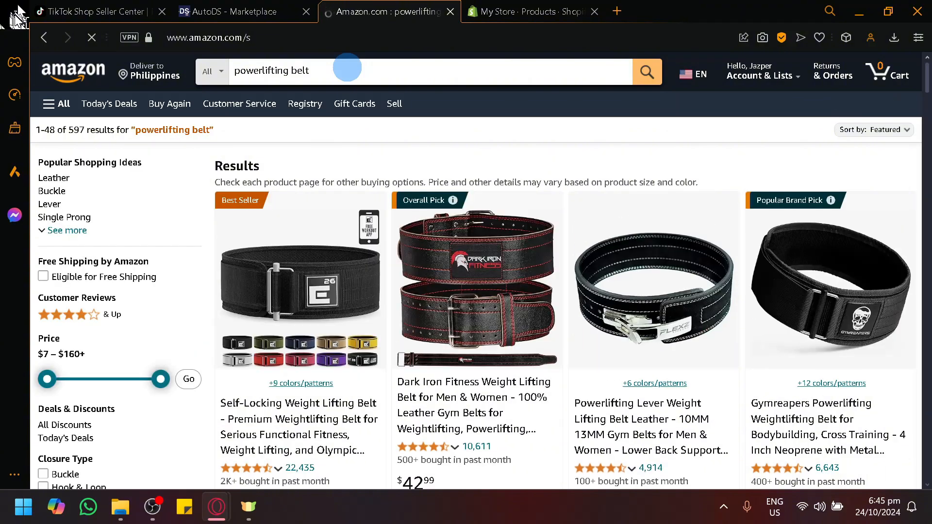
- Open the white JAYEFO SPORTS leather weight lifting lever belt from the search results and copy its product page URL
{"action": "scroll", "coordinate": [674, 233], "scroll_direction": "down", "scroll_amount": 9}
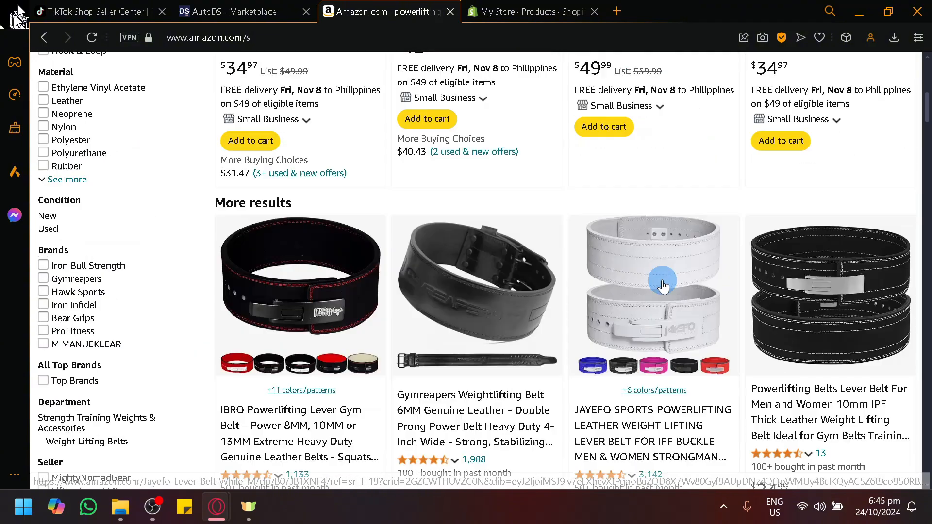
{"action": "scroll", "coordinate": [675, 306], "scroll_direction": "down", "scroll_amount": 3}
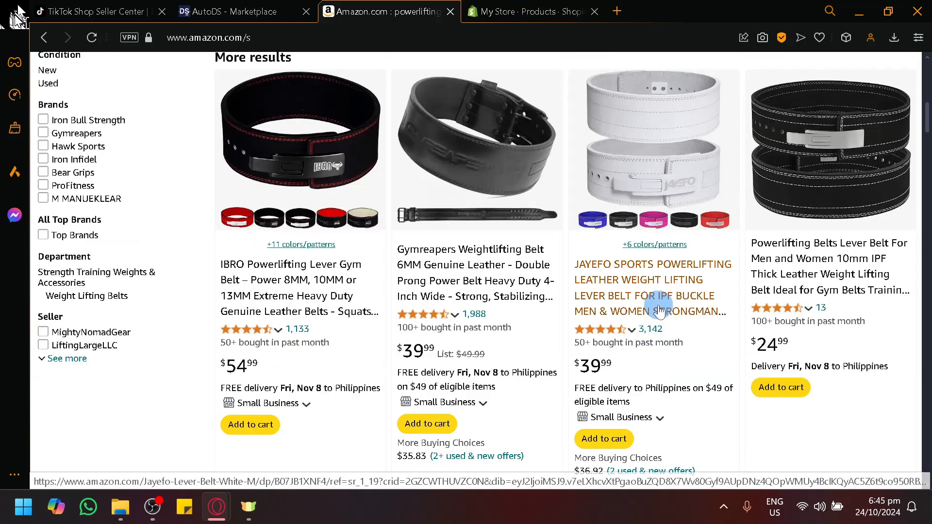
{"action": "scroll", "coordinate": [744, 254], "scroll_direction": "down", "scroll_amount": 10}
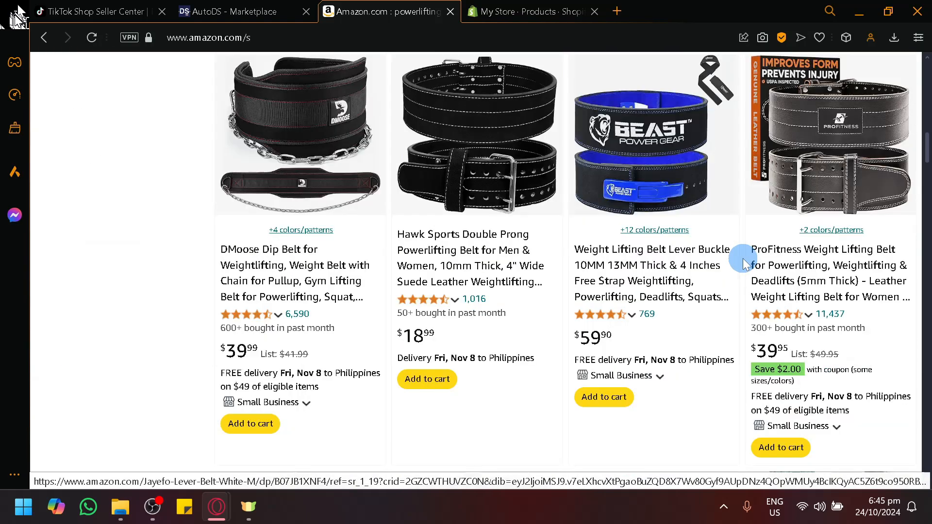
{"action": "scroll", "coordinate": [740, 262], "scroll_direction": "up", "scroll_amount": 10}
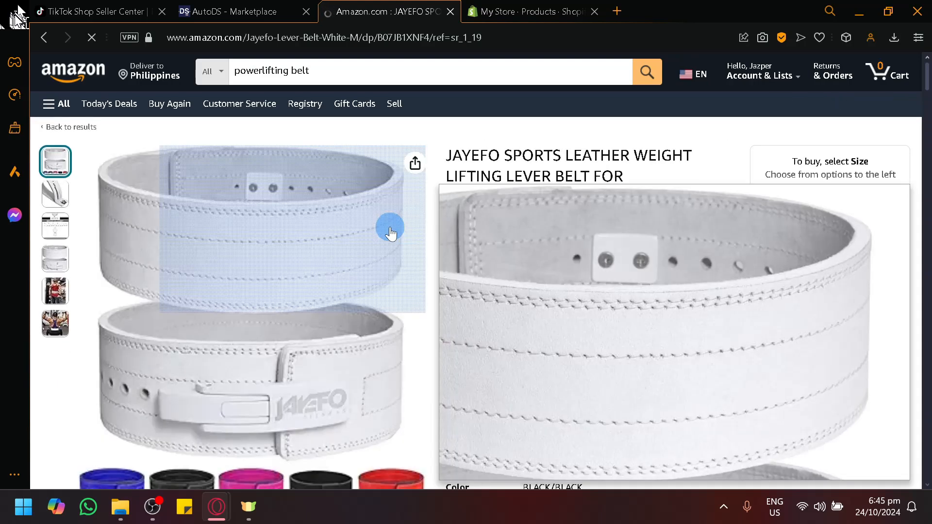
{"action": "scroll", "coordinate": [385, 245], "scroll_direction": "down", "scroll_amount": 2}
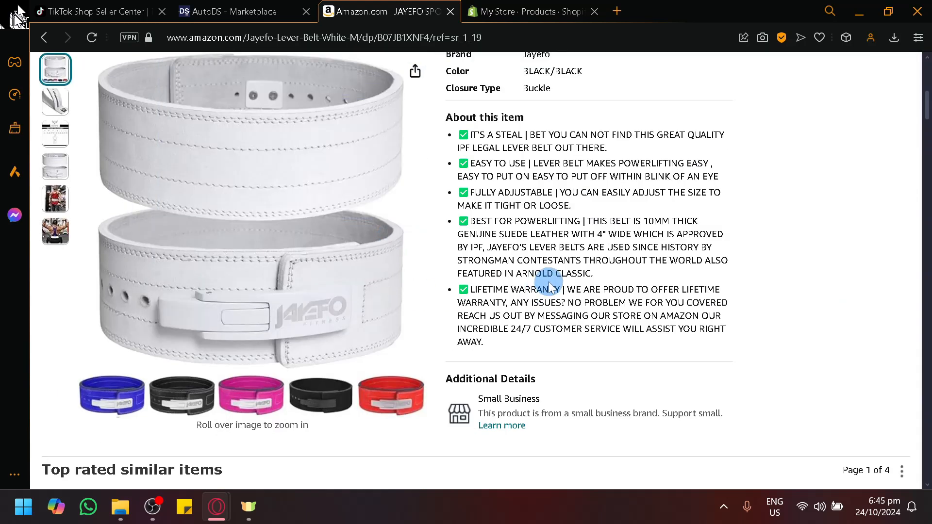
{"action": "scroll", "coordinate": [549, 286], "scroll_direction": "up", "scroll_amount": 3}
{"action": "left_click", "coordinate": [410, 37]}
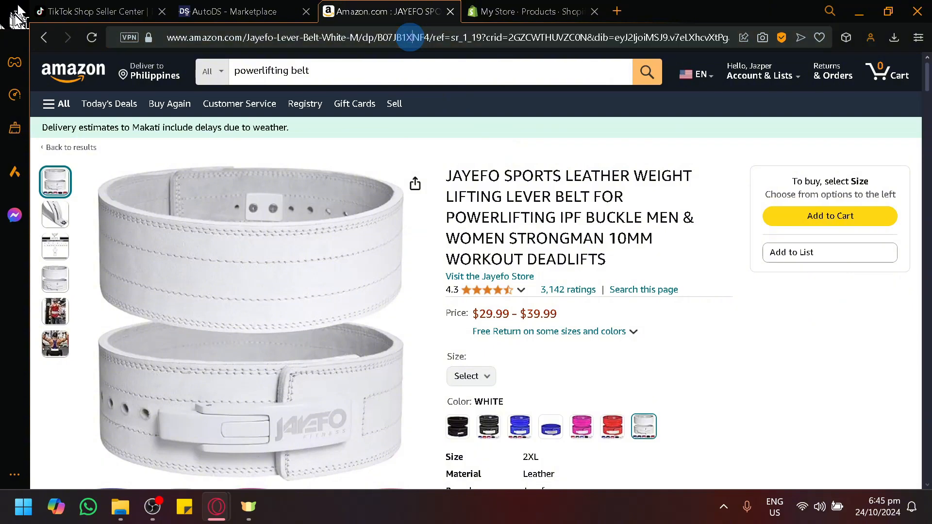
- Switch to AutoDS, review the options for adding products and open the form for importing a single product
{"action": "left_click", "coordinate": [254, 21]}
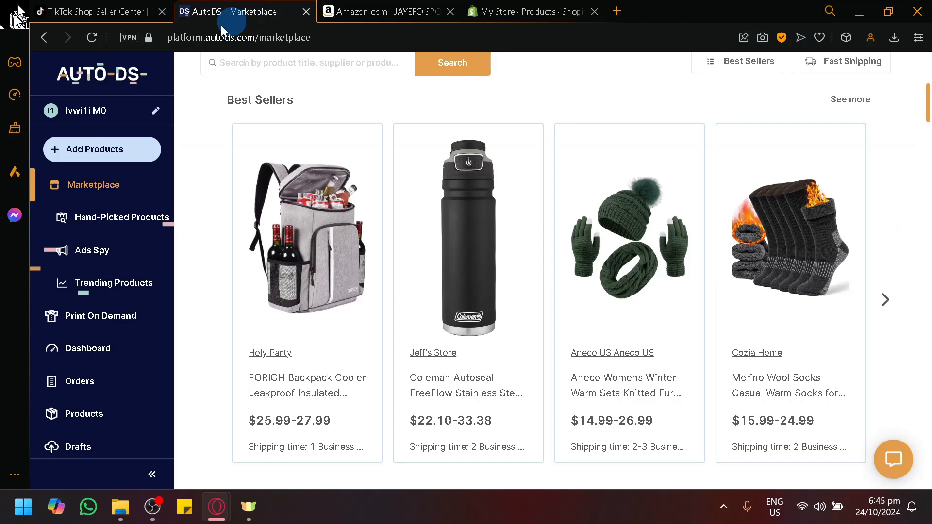
{"action": "left_click", "coordinate": [136, 149]}
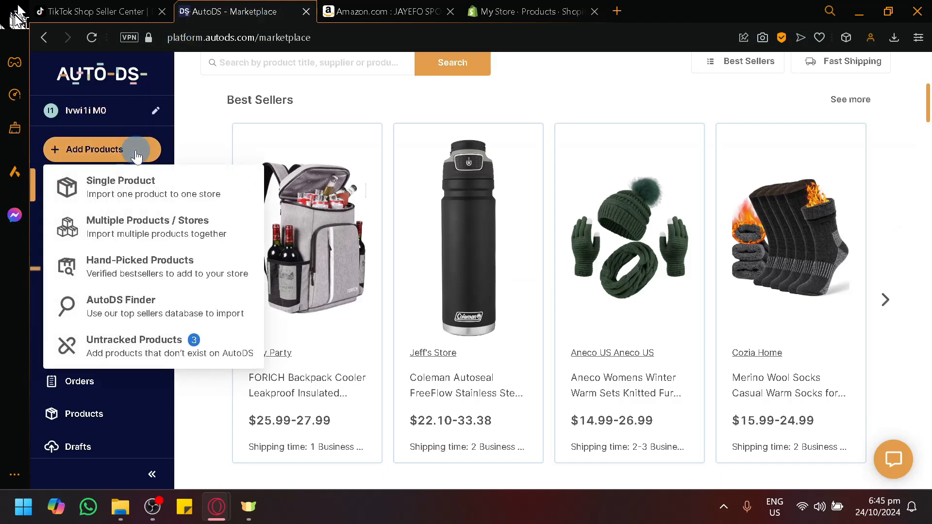
{"action": "left_click", "coordinate": [65, 194]}
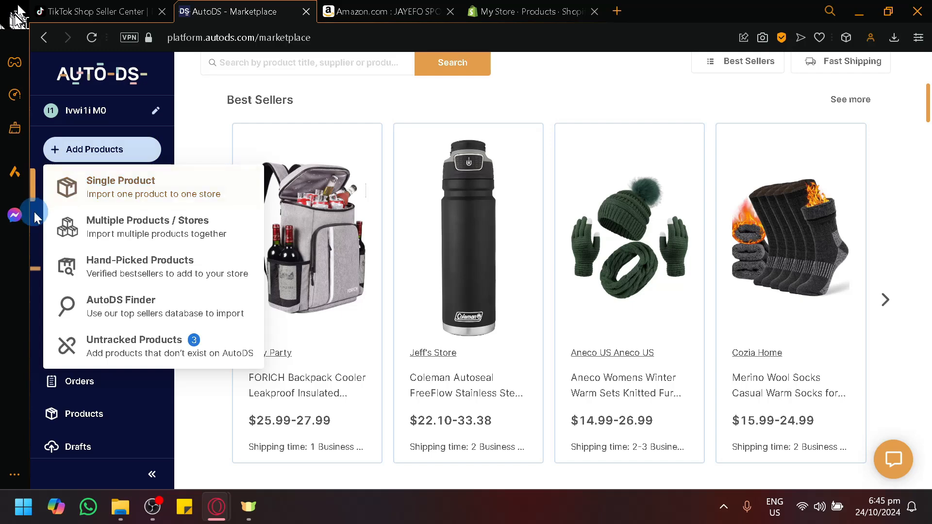
{"action": "scroll", "coordinate": [34, 213], "scroll_direction": "up", "scroll_amount": 5}
{"action": "mouse_move", "coordinate": [114, 78]}
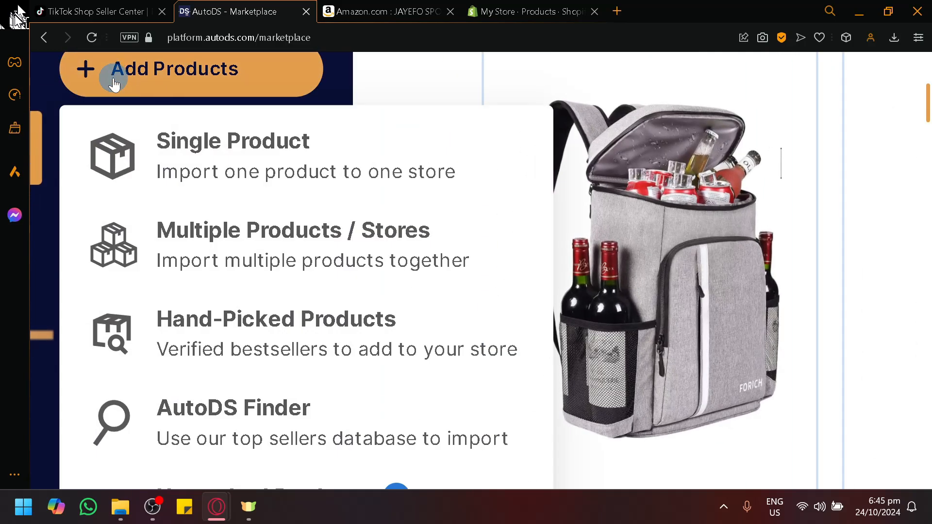
{"action": "scroll", "coordinate": [114, 84], "scroll_direction": "down", "scroll_amount": 2}
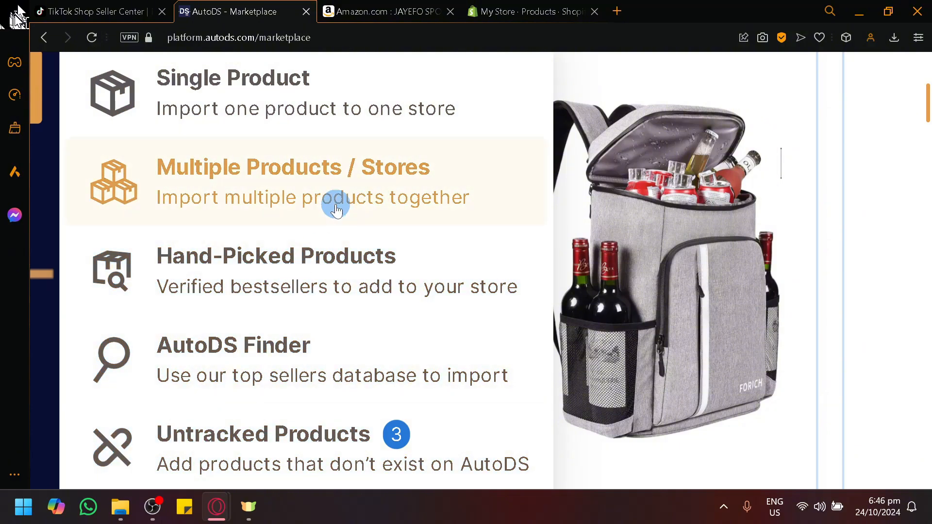
{"action": "left_click", "coordinate": [350, 123]}
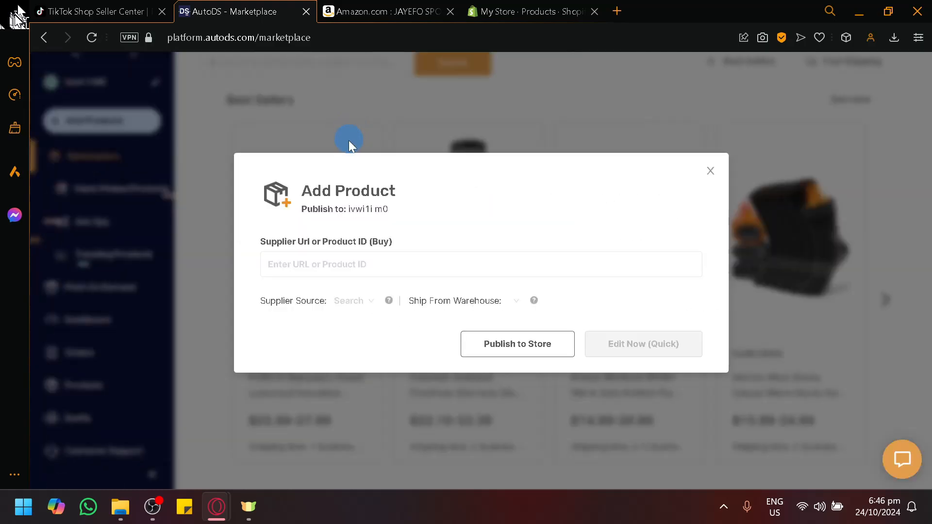
- Paste the Amazon lever belt's URL as the supplier URL, checking the Amazon product page briefly
{"action": "left_click", "coordinate": [320, 264]}
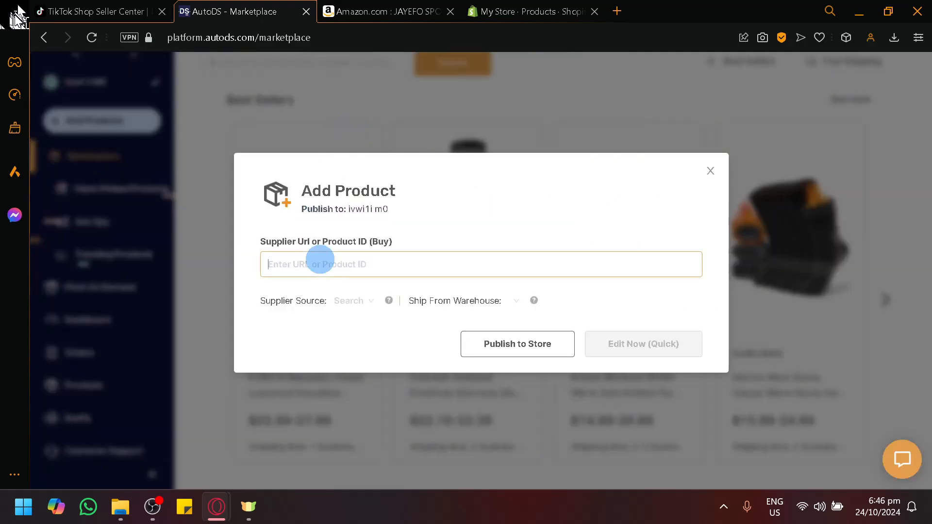
{"action": "key", "text": "ctrl+v"}
{"action": "left_click", "coordinate": [369, 11]}
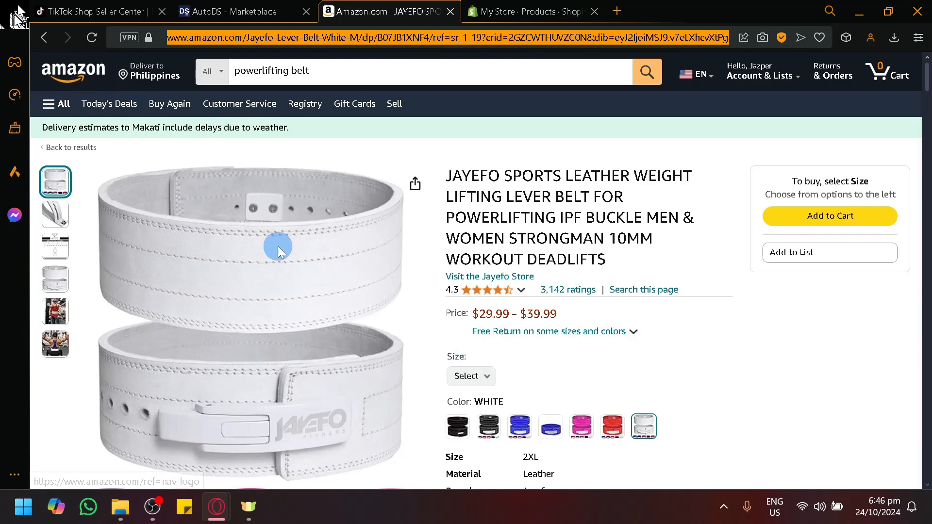
{"action": "left_click", "coordinate": [256, 7]}
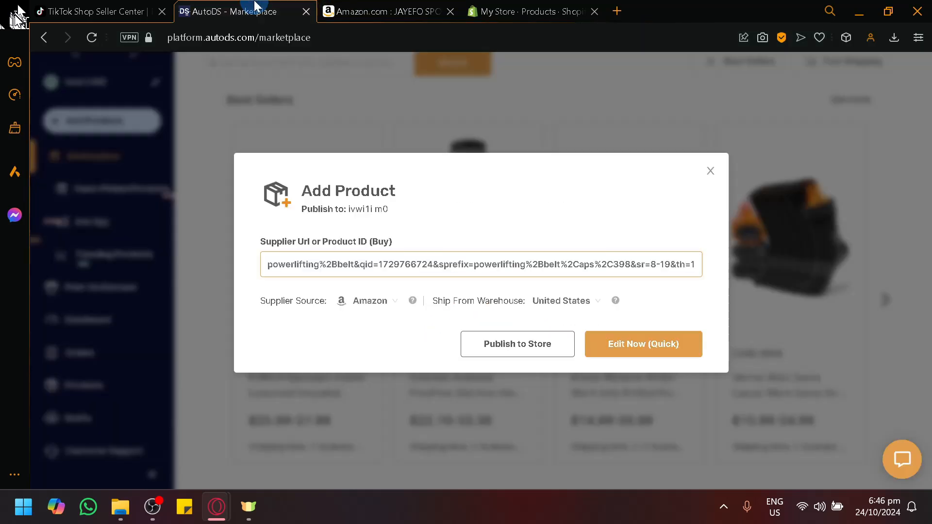
- Examine the supplier URL, the ship-from warehouse and the full list of available supplier sources in the Add Product form
{"action": "scroll", "coordinate": [415, 306], "scroll_direction": "up", "scroll_amount": 5}
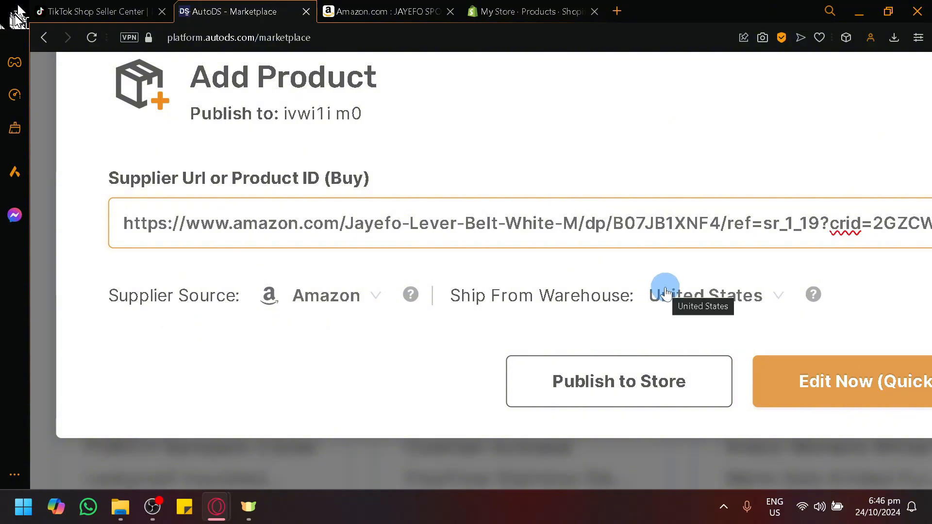
{"action": "left_click", "coordinate": [377, 298]}
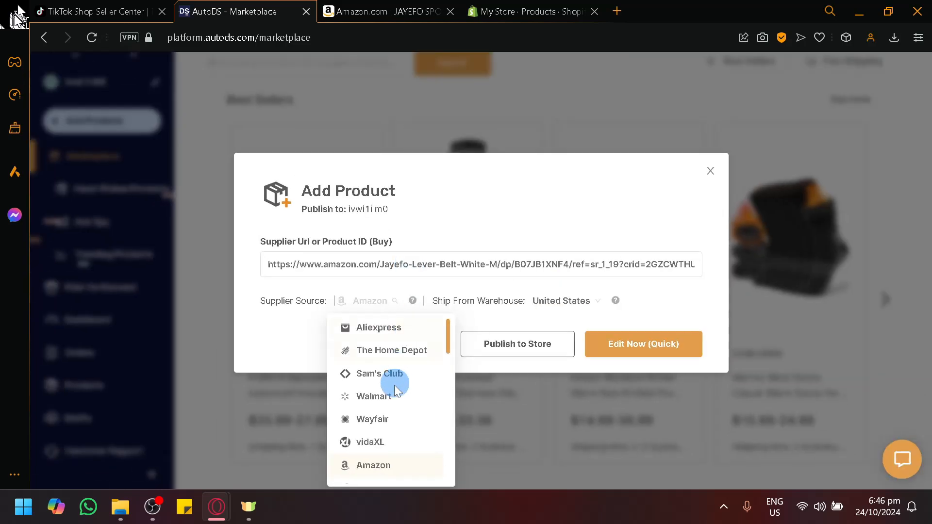
{"action": "scroll", "coordinate": [370, 466], "scroll_direction": "down", "scroll_amount": 2}
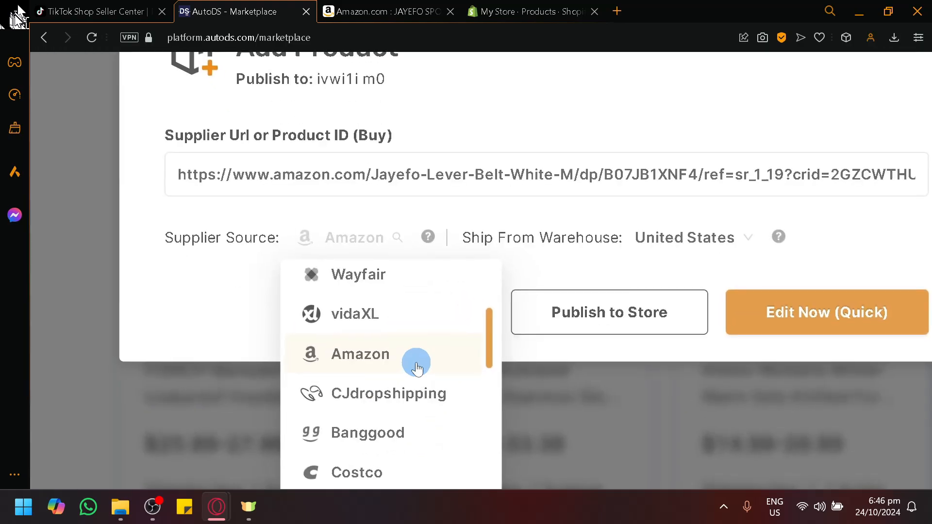
{"action": "scroll", "coordinate": [404, 374], "scroll_direction": "down", "scroll_amount": 3}
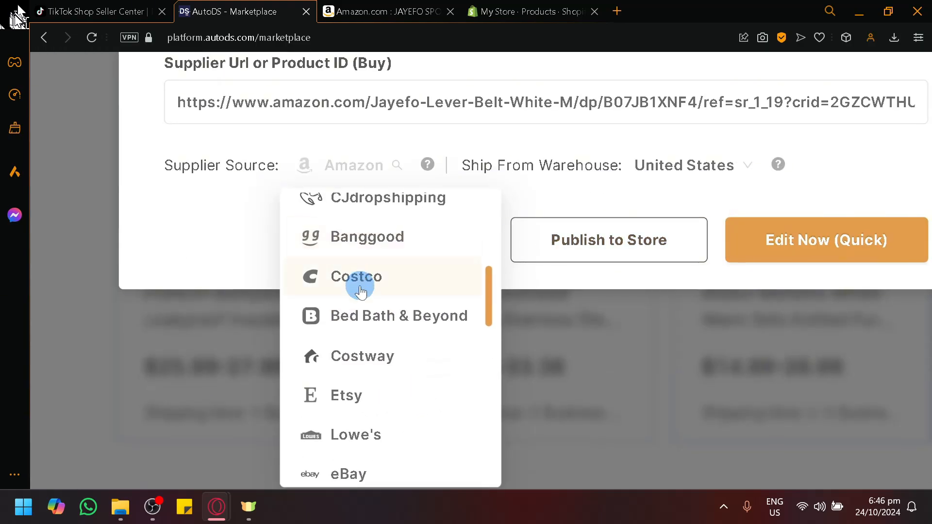
{"action": "scroll", "coordinate": [366, 291], "scroll_direction": "up", "scroll_amount": 5}
{"action": "scroll", "coordinate": [359, 289], "scroll_direction": "down", "scroll_amount": 2}
{"action": "left_click_drag", "start_coordinate": [491, 252], "coordinate": [478, 465]}
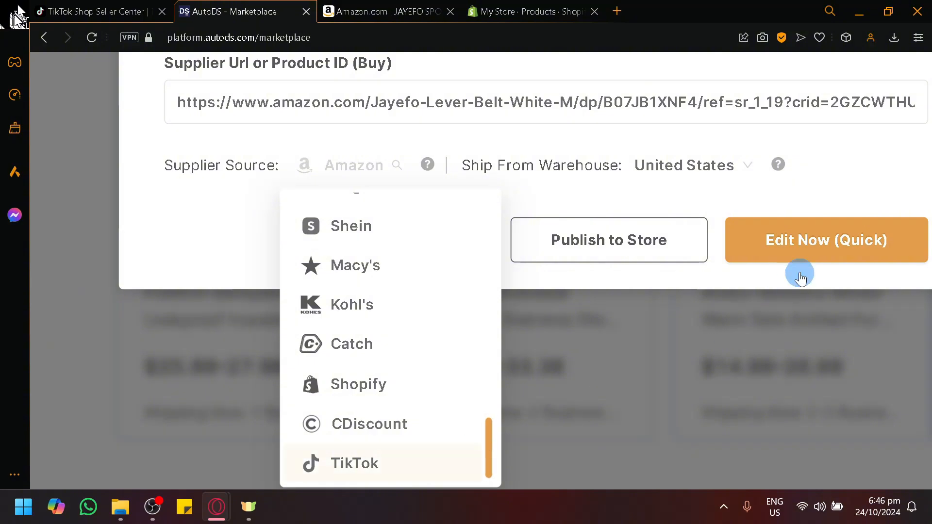
{"action": "left_click", "coordinate": [836, 155]}
{"action": "scroll", "coordinate": [828, 155], "scroll_direction": "down", "scroll_amount": 5}
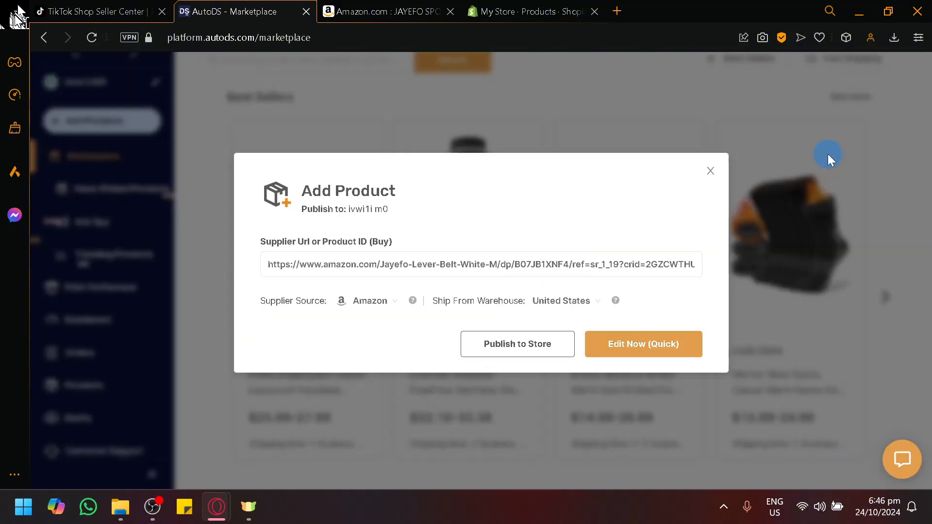
- Publish the Amazon lever belt directly to the connected Shopify store and open the page that tracks the import progress
{"action": "left_click", "coordinate": [518, 355]}
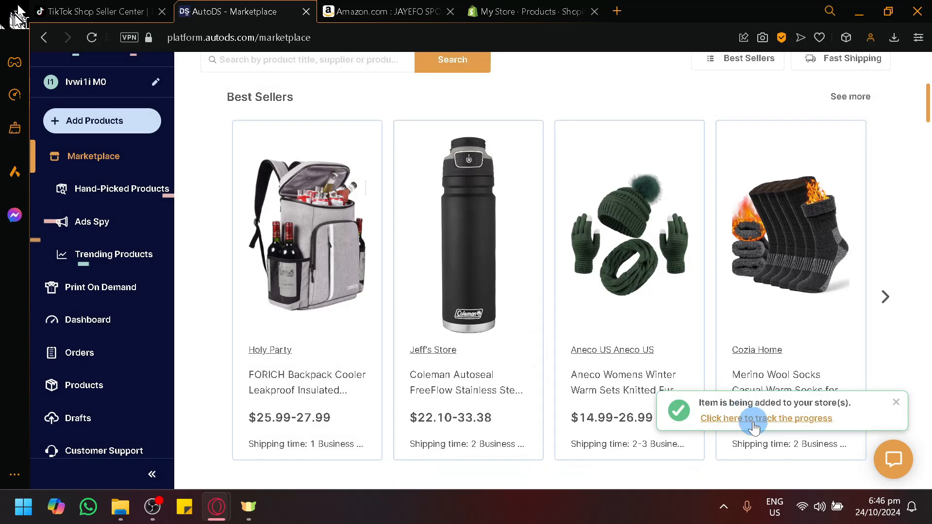
{"action": "left_click", "coordinate": [754, 420]}
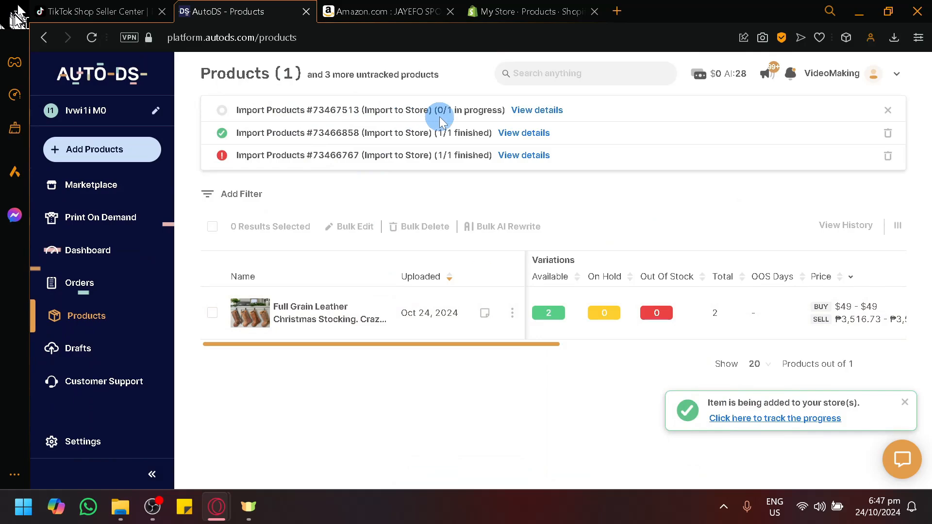
- Switch to the Amazon page of the white lever belt and review its images, title and About this item description
{"action": "left_click", "coordinate": [416, 8]}
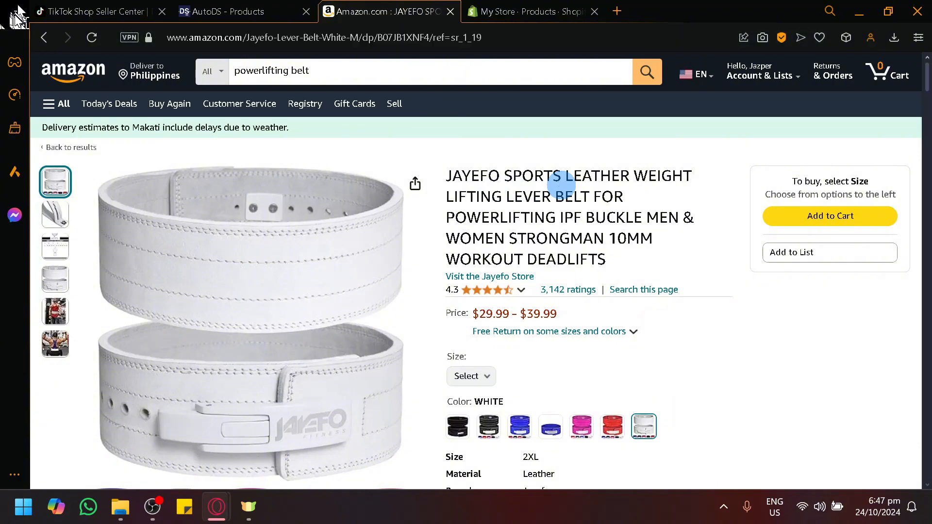
{"action": "scroll", "coordinate": [139, 258], "scroll_direction": "down", "scroll_amount": 5}
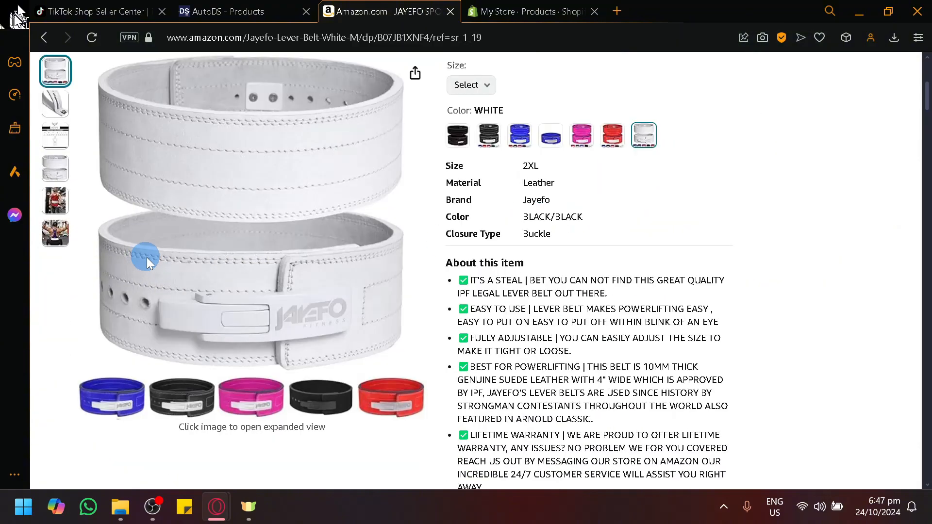
{"action": "scroll", "coordinate": [646, 296], "scroll_direction": "up", "scroll_amount": 5}
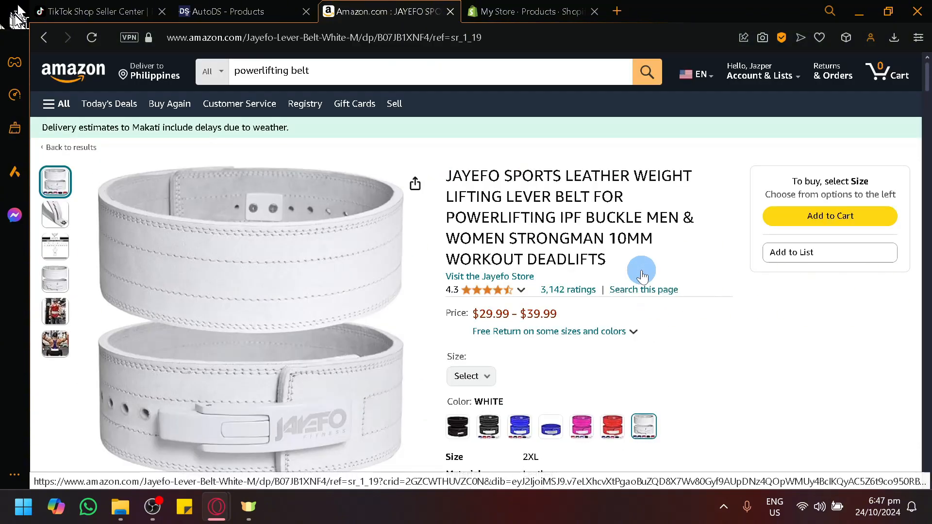
{"action": "scroll", "coordinate": [510, 316], "scroll_direction": "down", "scroll_amount": 5}
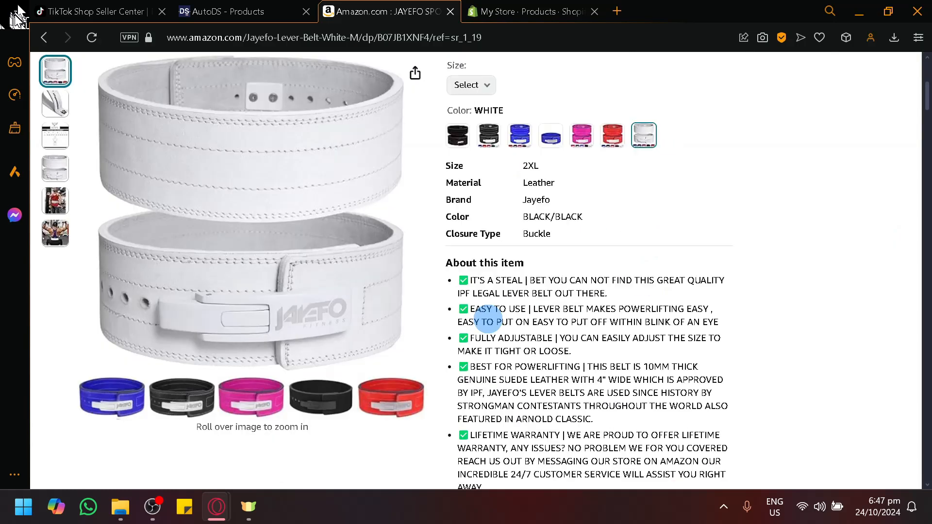
{"action": "scroll", "coordinate": [488, 319], "scroll_direction": "down", "scroll_amount": 3}
{"action": "left_click_drag", "start_coordinate": [602, 345], "coordinate": [511, 209]}
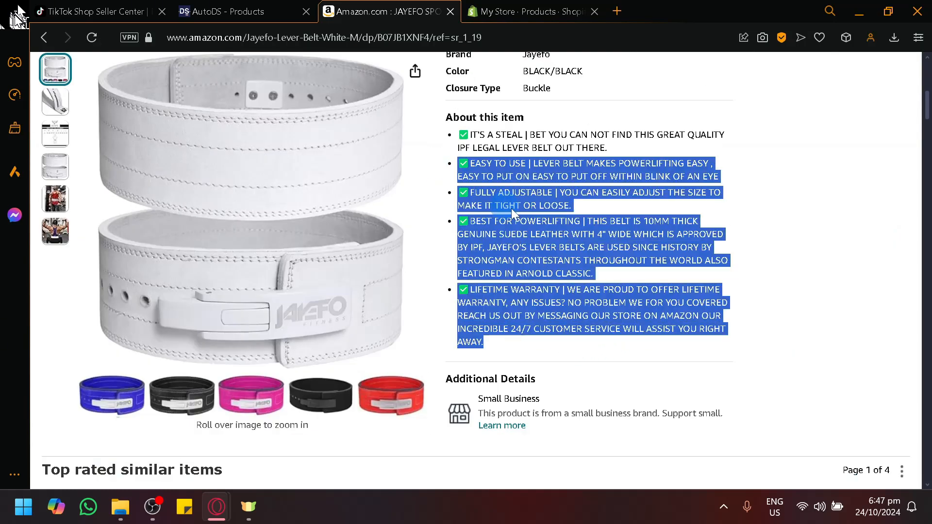
{"action": "left_click", "coordinate": [541, 214]}
{"action": "scroll", "coordinate": [359, 286], "scroll_direction": "up", "scroll_amount": 5}
- Switch back to AutoDS and check the Drafts list and the Products list for the imported belt
{"action": "left_click", "coordinate": [213, 13]}
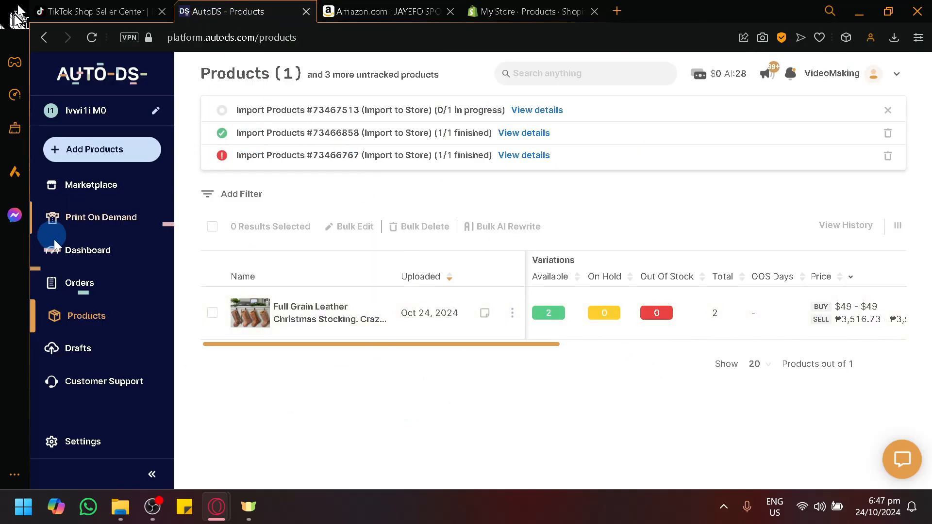
{"action": "left_click", "coordinate": [92, 347]}
{"action": "left_click", "coordinate": [87, 322]}
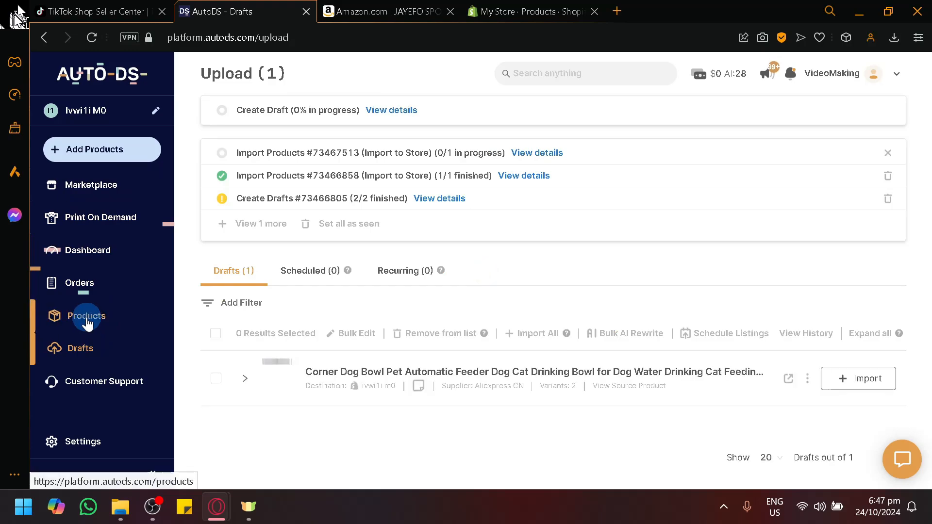
{"action": "left_click", "coordinate": [88, 321]}
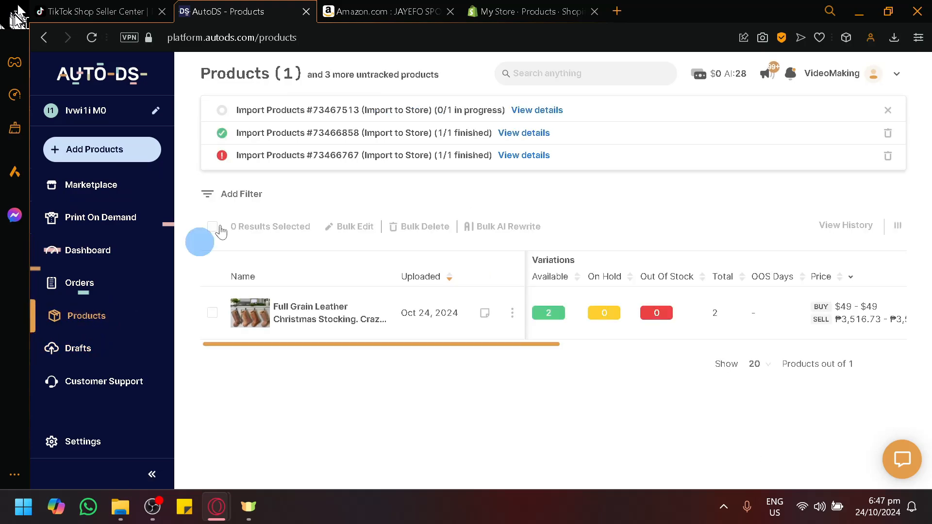
- Remove the failed import entry from the notifications and check the details of the belt import in progress
{"action": "left_click", "coordinate": [889, 157]}
{"action": "left_click", "coordinate": [536, 110]}
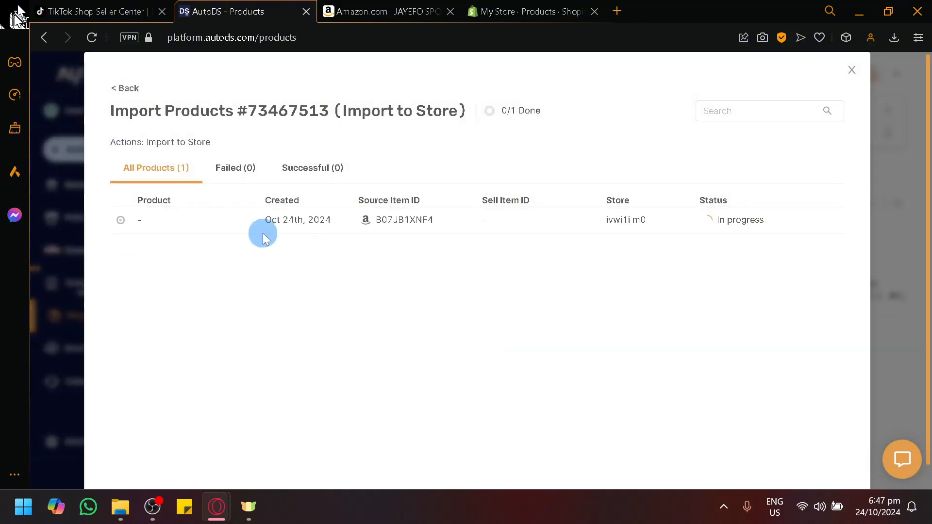
{"action": "left_click", "coordinate": [853, 71]}
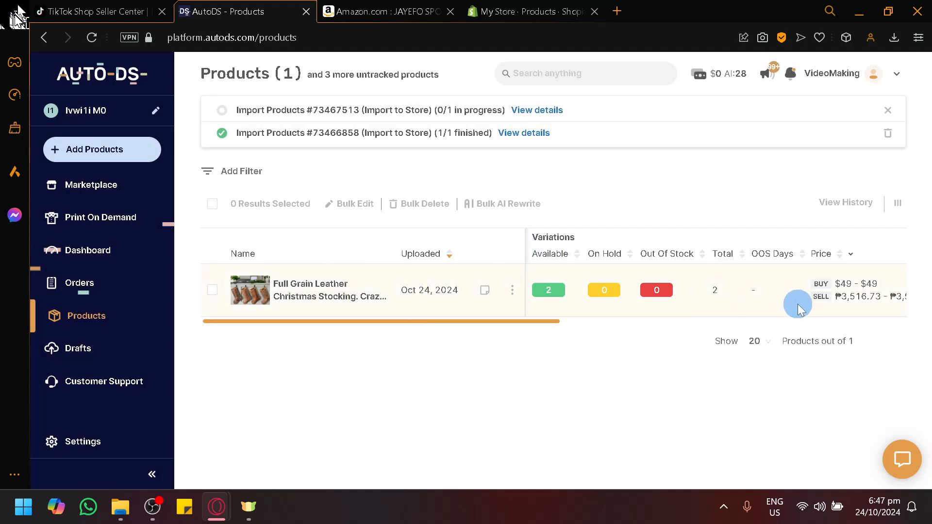
- Examine the remaining columns of the leather Christmas stocking in AutoDS and its entry in the Shopify product list
{"action": "scroll", "coordinate": [800, 308], "scroll_direction": "right", "scroll_amount": 10}
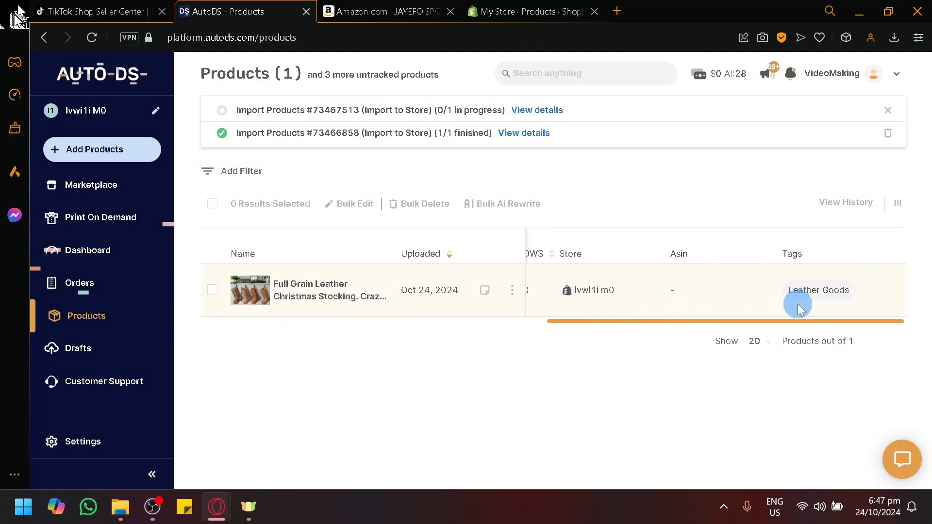
{"action": "scroll", "coordinate": [798, 305], "scroll_direction": "left", "scroll_amount": 10}
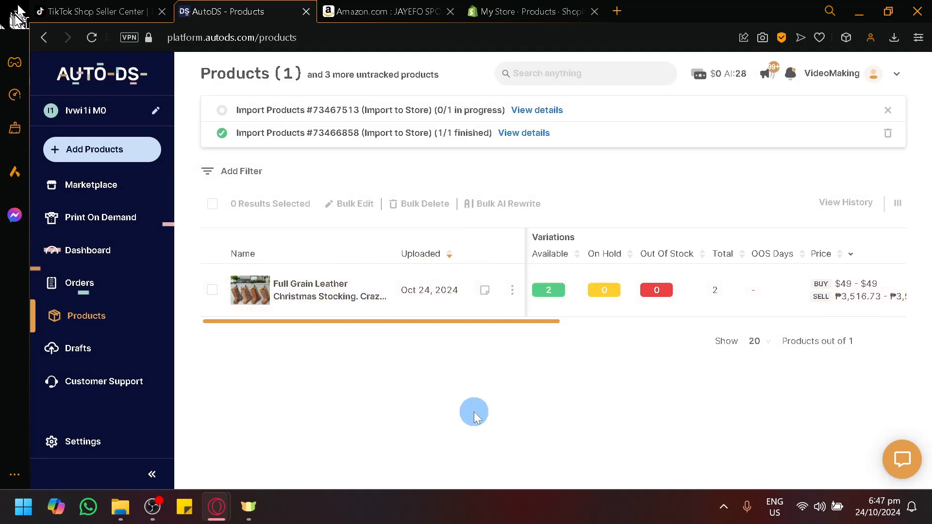
{"action": "left_click", "coordinate": [555, 6]}
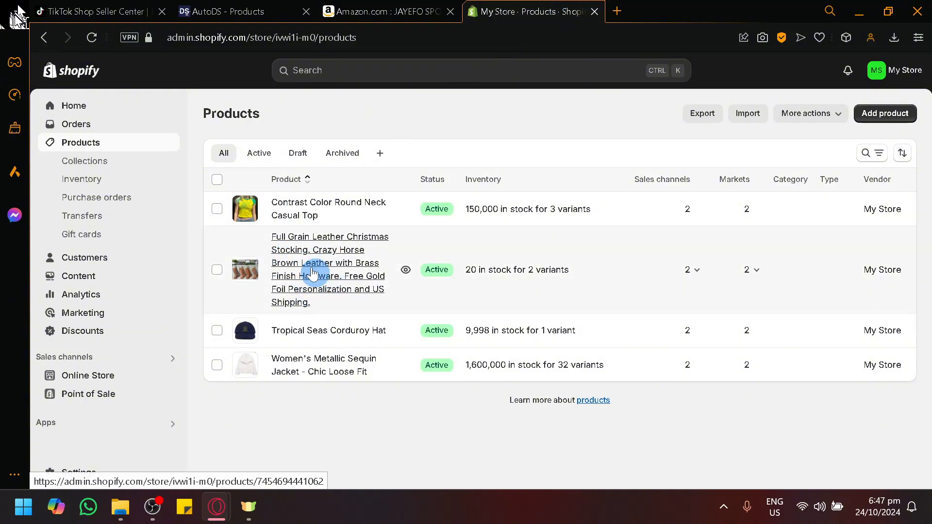
- Switch to TikTok Shop Seller Center and look over its Manage Products page
{"action": "left_click", "coordinate": [109, 6]}
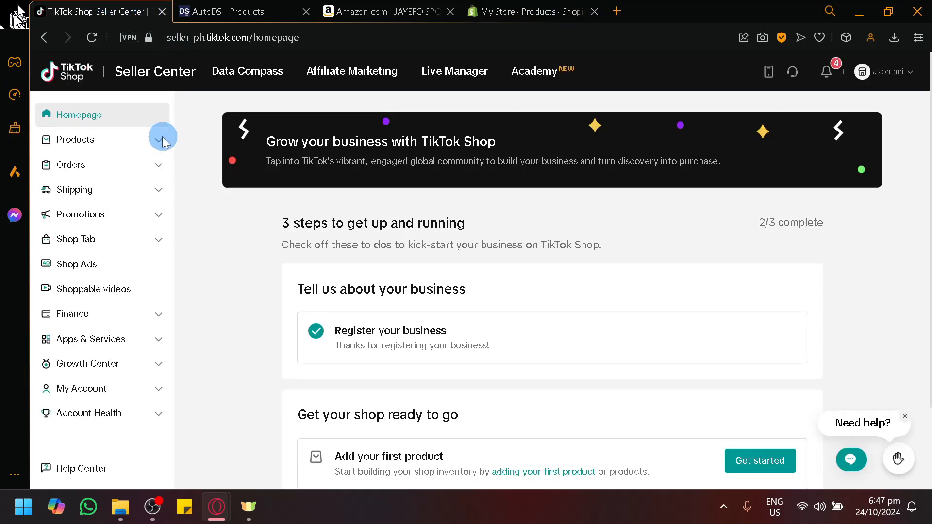
{"action": "left_click", "coordinate": [146, 138]}
{"action": "left_click", "coordinate": [145, 165]}
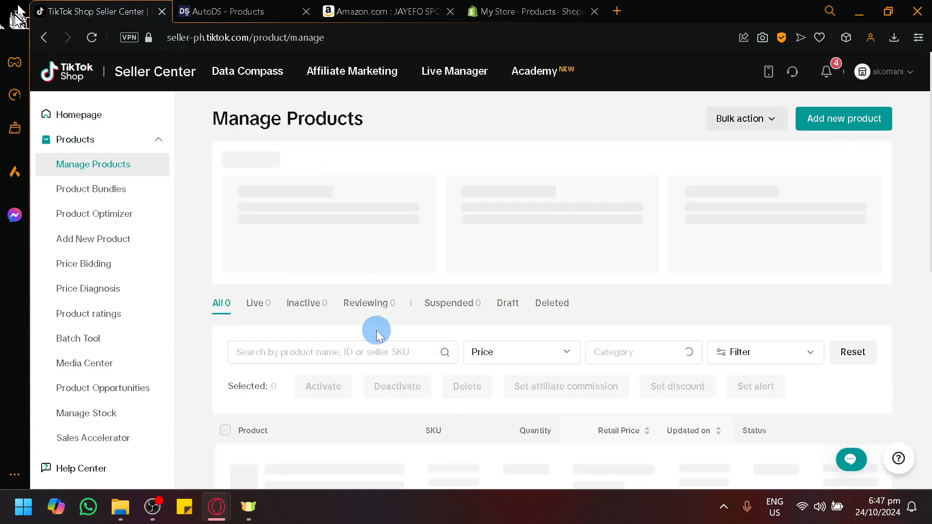
{"action": "scroll", "coordinate": [376, 330], "scroll_direction": "down", "scroll_amount": 3}
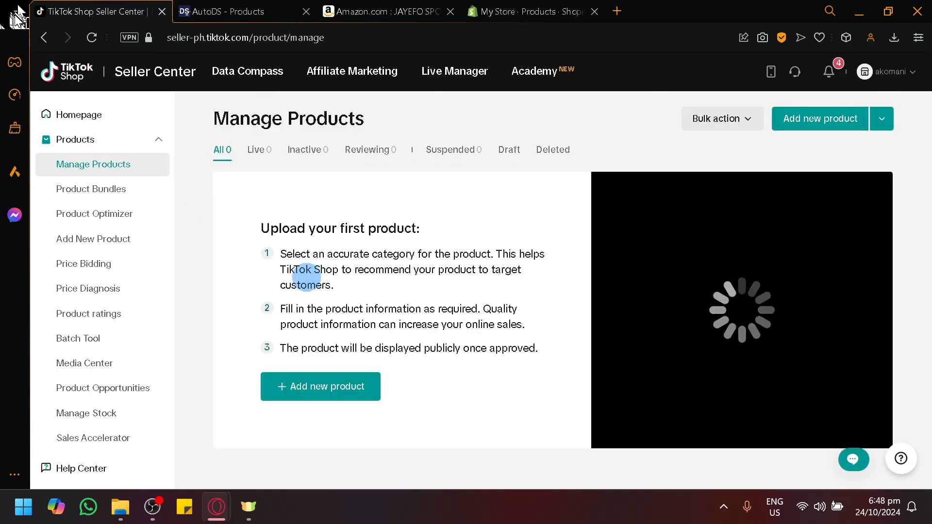
- Check the import progress in AutoDS, then review the lever belt's description and product information on Amazon
{"action": "left_click", "coordinate": [389, 15]}
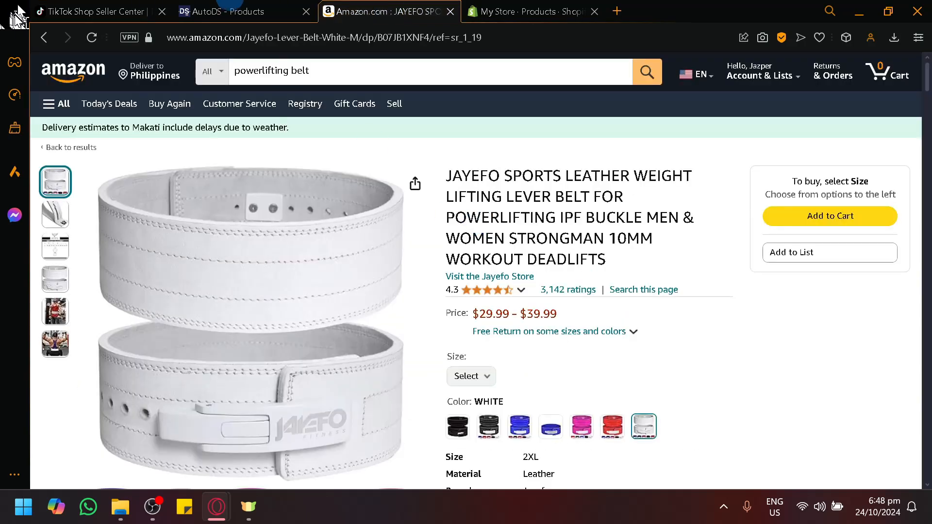
{"action": "left_click", "coordinate": [238, 7]}
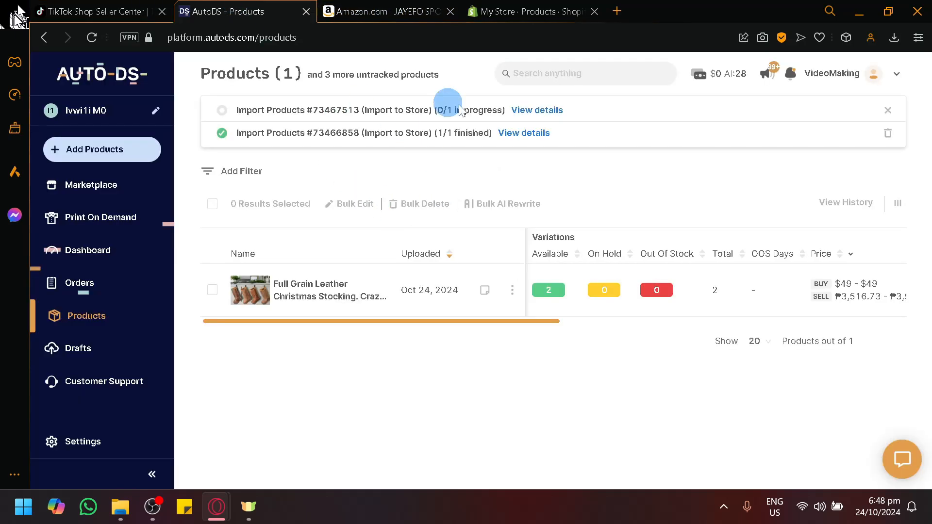
{"action": "left_click", "coordinate": [423, 6]}
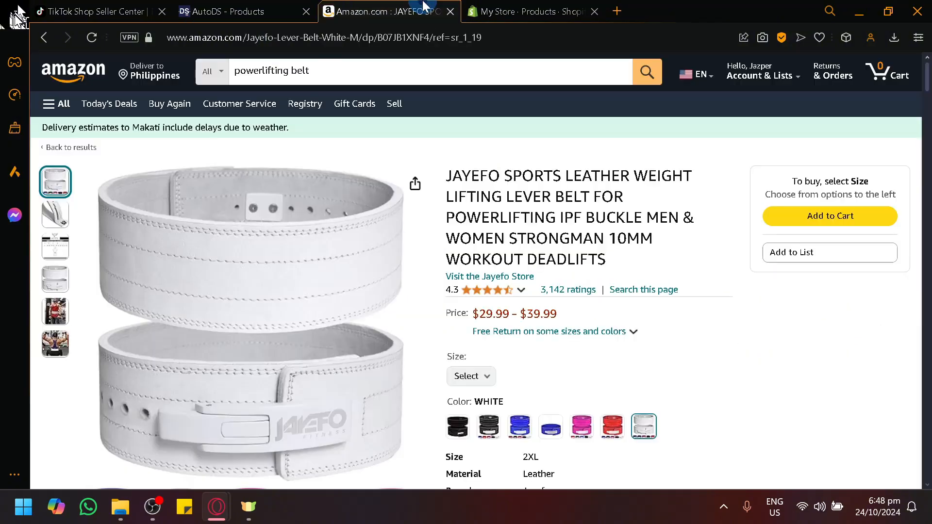
{"action": "scroll", "coordinate": [416, 249], "scroll_direction": "down", "scroll_amount": 9}
{"action": "scroll", "coordinate": [791, 306], "scroll_direction": "down", "scroll_amount": 20}
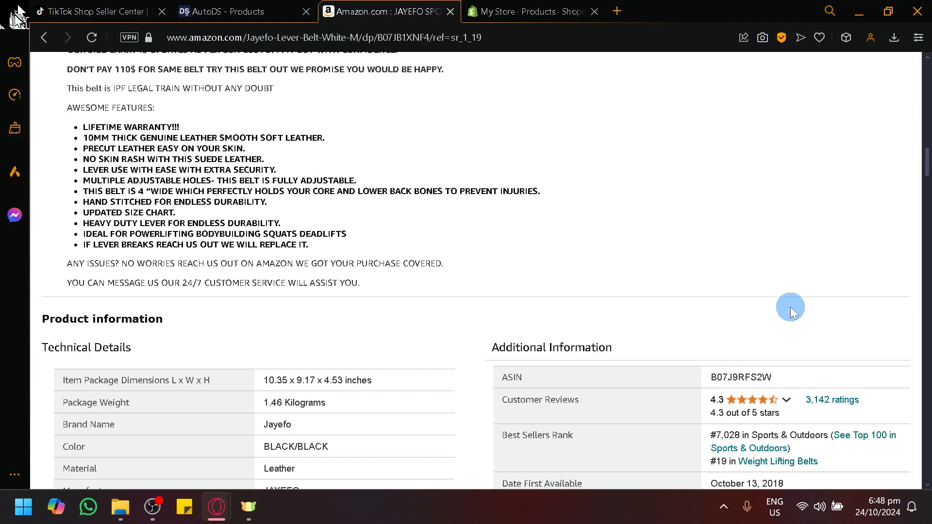
{"action": "scroll", "coordinate": [790, 307], "scroll_direction": "up", "scroll_amount": 15}
{"action": "scroll", "coordinate": [493, 320], "scroll_direction": "up", "scroll_amount": 5}
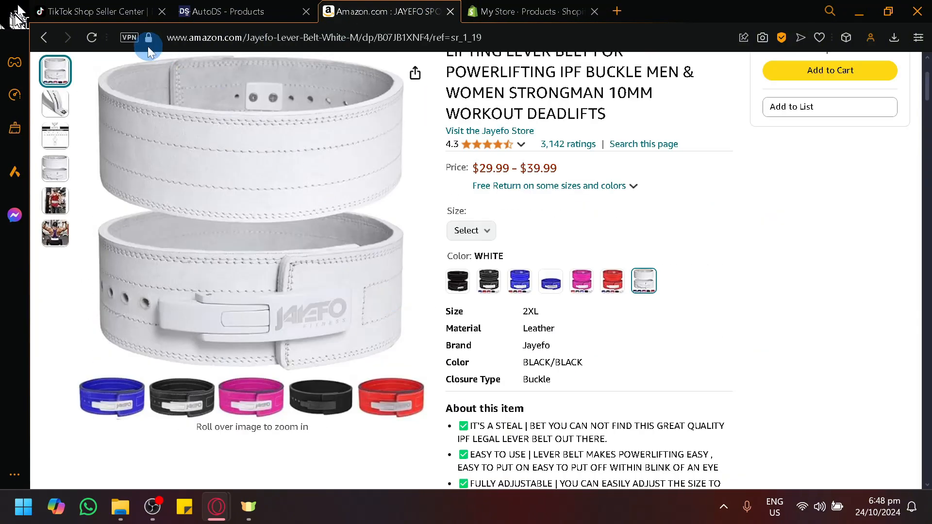
- Return to the powerlifting belt search results, browse the listed belts down to the related searches and go to Amazon's home page
{"action": "left_click", "coordinate": [44, 37]}
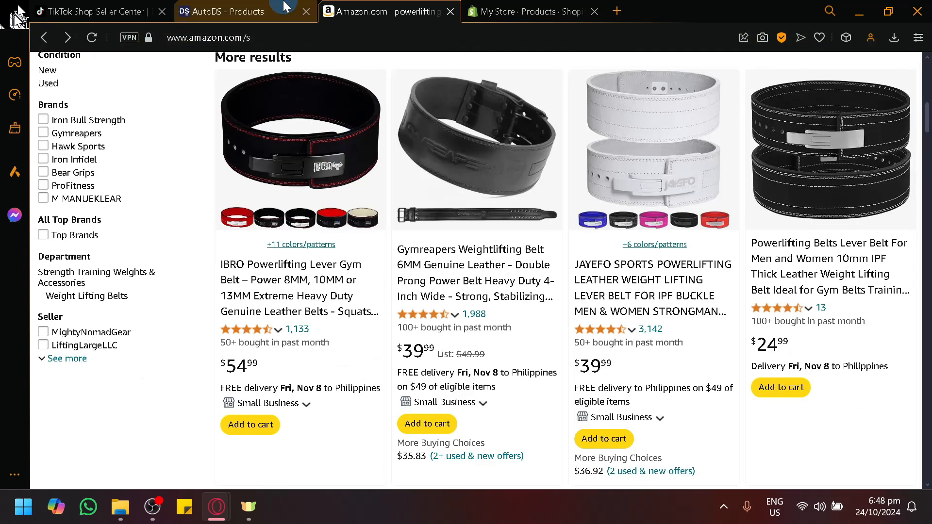
{"action": "scroll", "coordinate": [420, 225], "scroll_direction": "down", "scroll_amount": 5}
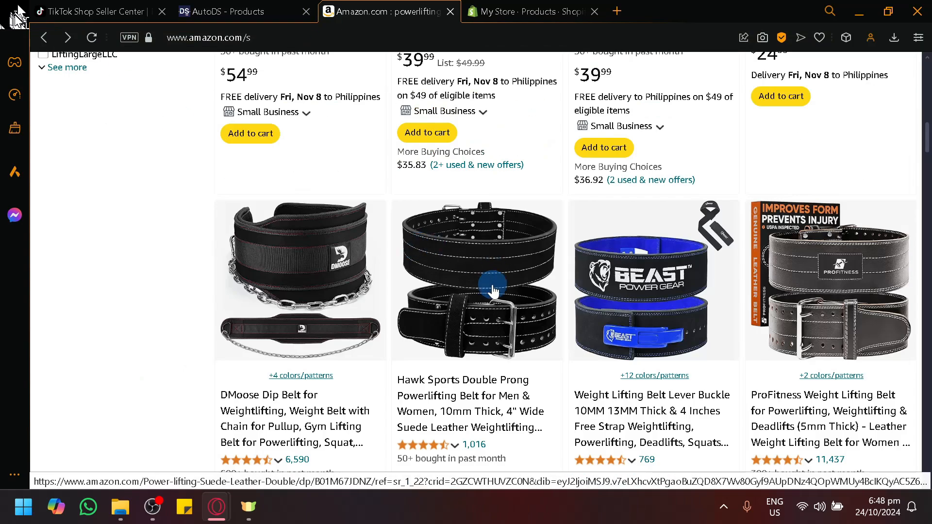
{"action": "scroll", "coordinate": [492, 289], "scroll_direction": "down", "scroll_amount": 5}
{"action": "scroll", "coordinate": [493, 291], "scroll_direction": "down", "scroll_amount": 5}
{"action": "scroll", "coordinate": [496, 278], "scroll_direction": "down", "scroll_amount": 7}
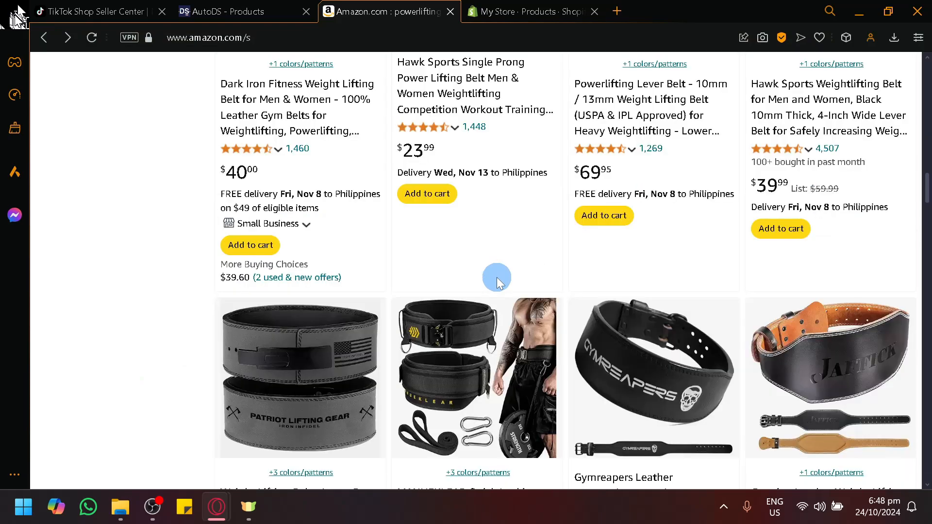
{"action": "scroll", "coordinate": [493, 286], "scroll_direction": "up", "scroll_amount": 3}
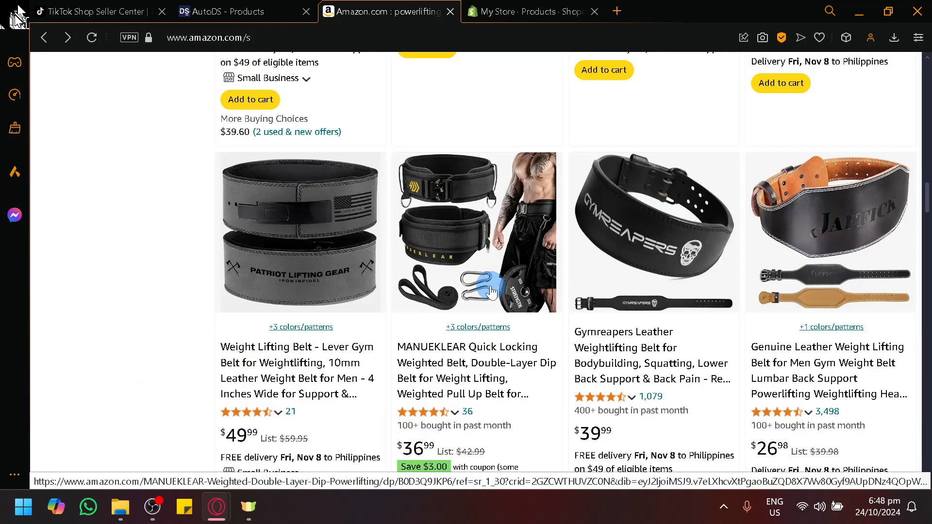
{"action": "scroll", "coordinate": [491, 292], "scroll_direction": "down", "scroll_amount": 18}
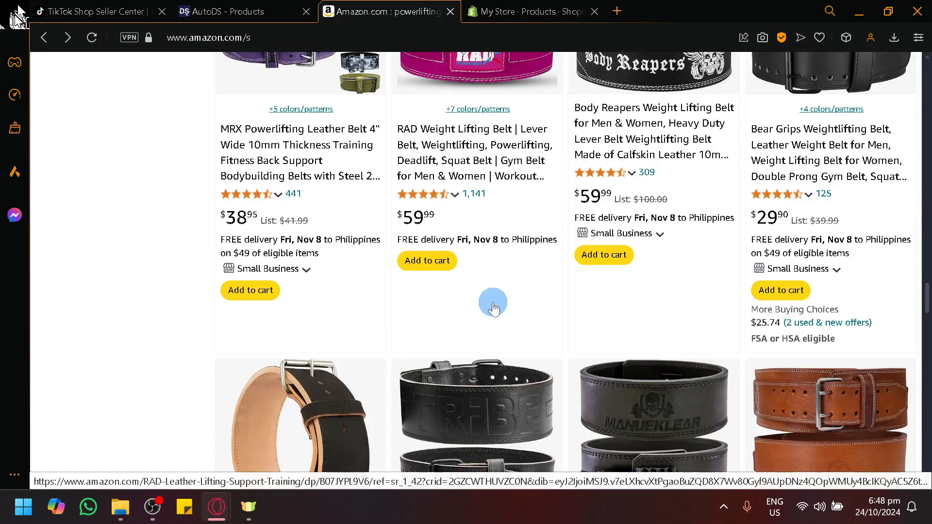
{"action": "scroll", "coordinate": [493, 305], "scroll_direction": "down", "scroll_amount": 20}
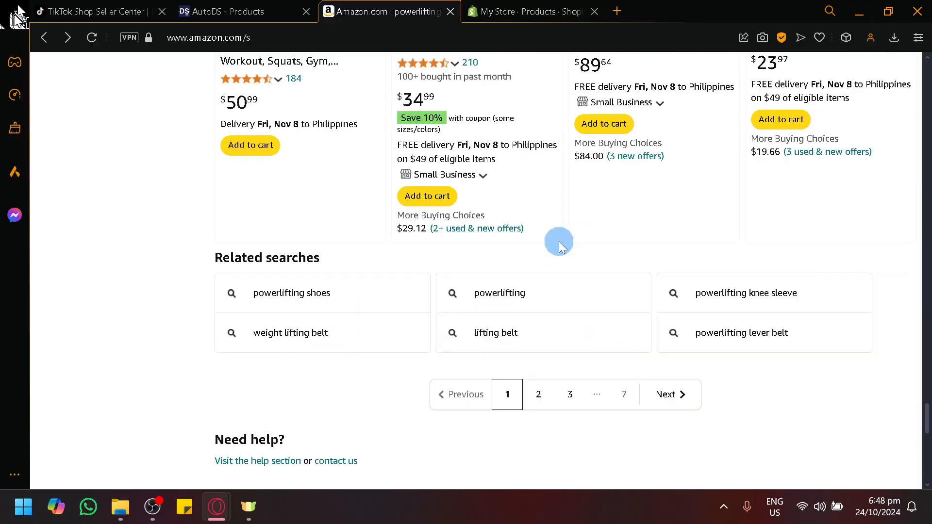
{"action": "scroll", "coordinate": [558, 240], "scroll_direction": "up", "scroll_amount": 20}
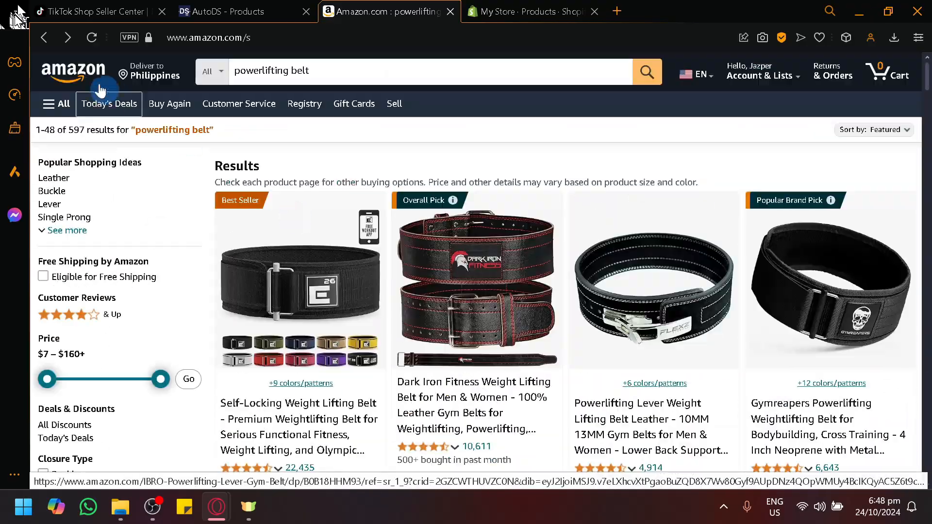
{"action": "left_click", "coordinate": [99, 88]}
- Switch to AutoDS, open the form for adding multiple products and review its URL, CSV upload and AutoDS Finder options
{"action": "left_click", "coordinate": [245, 9]}
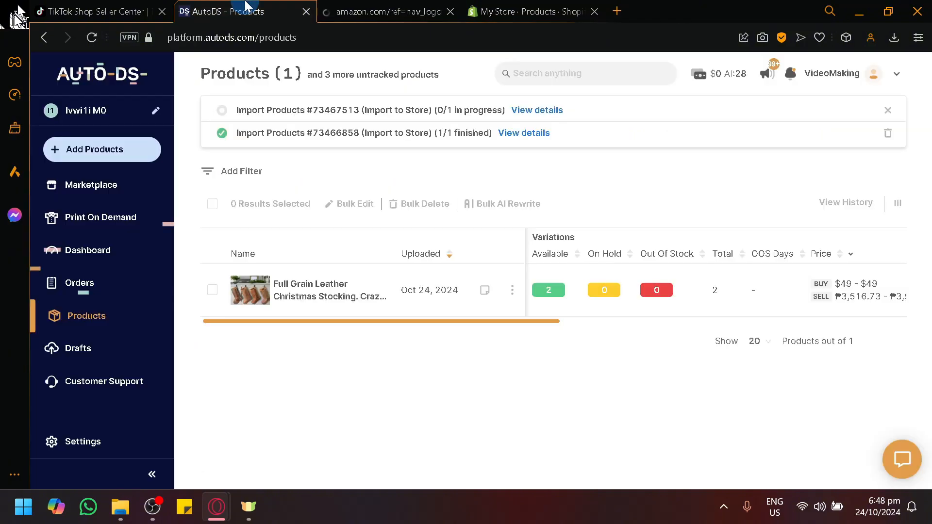
{"action": "left_click", "coordinate": [127, 149]}
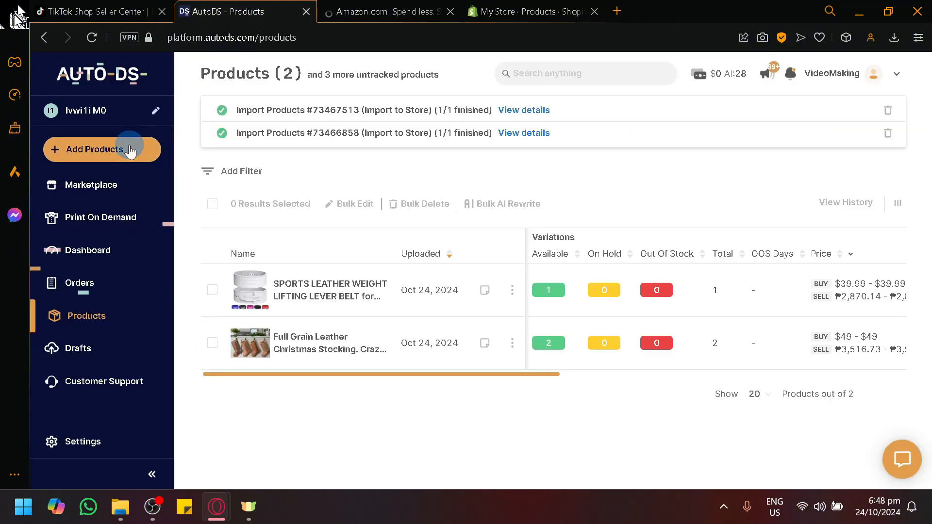
{"action": "left_click", "coordinate": [139, 225]}
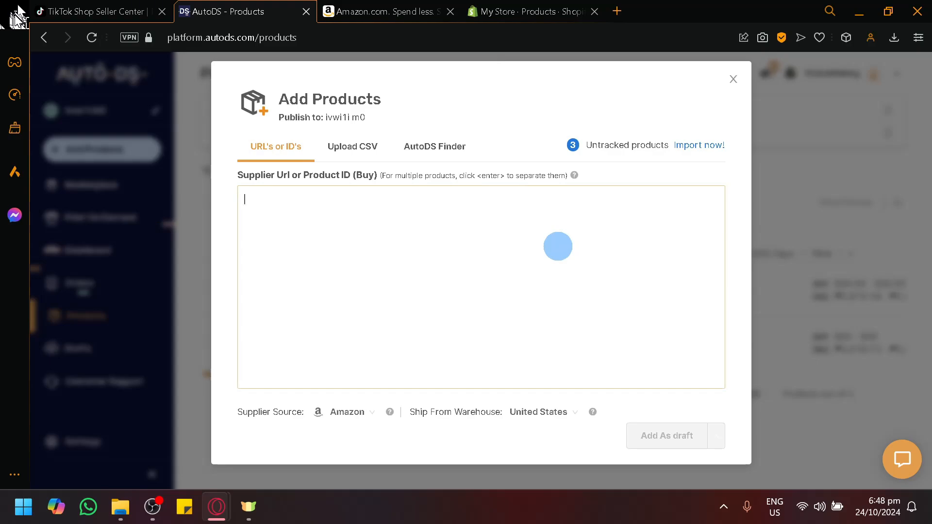
{"action": "left_click", "coordinate": [359, 156]}
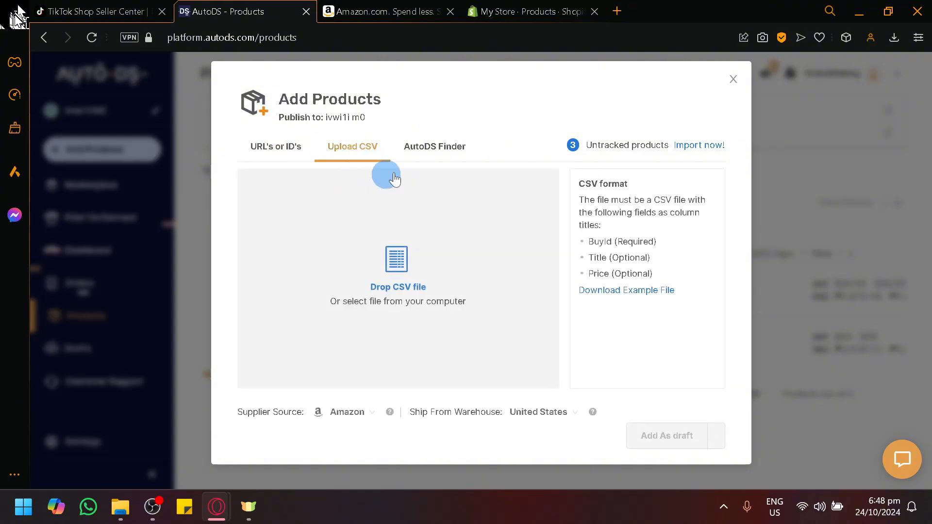
{"action": "left_click", "coordinate": [434, 154]}
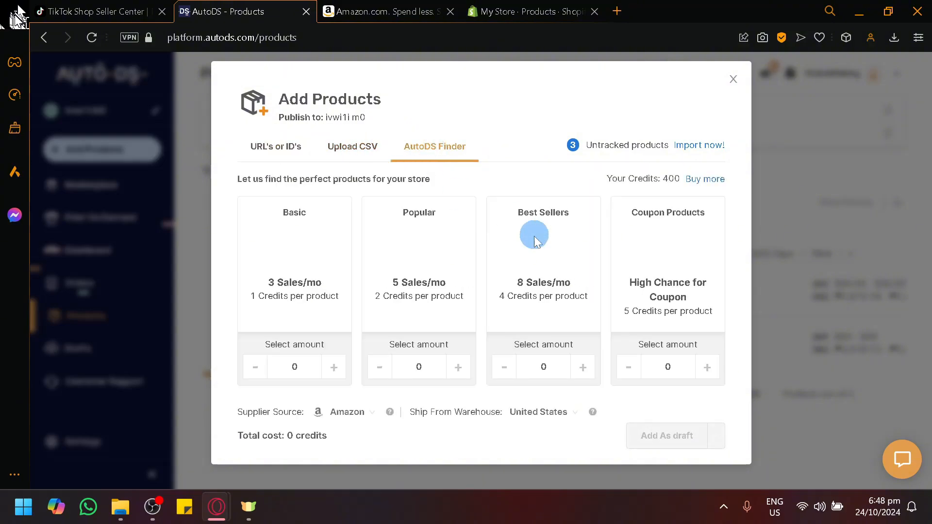
- Close the form for adding products, look across the product table's columns up to the tags, and check the Orders page before returning to Products
{"action": "left_click", "coordinate": [734, 80]}
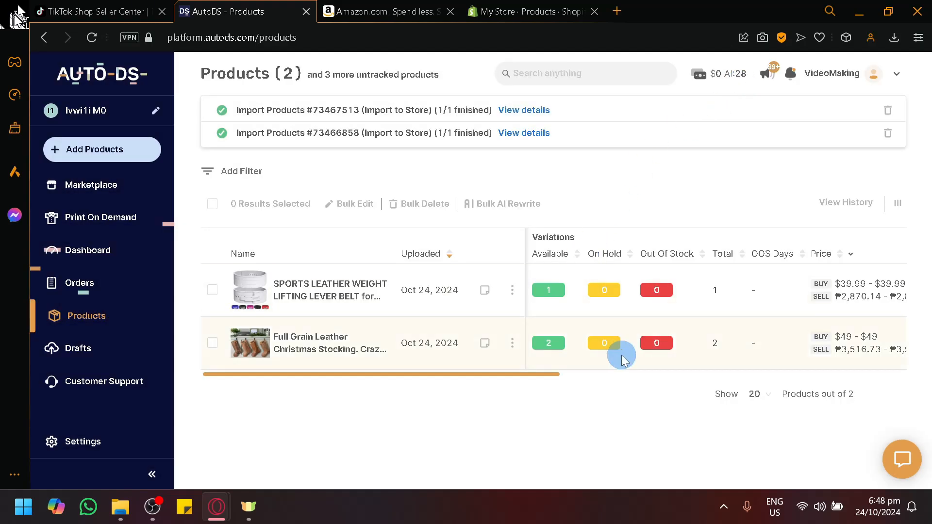
{"action": "scroll", "coordinate": [509, 302], "scroll_direction": "right", "scroll_amount": 5}
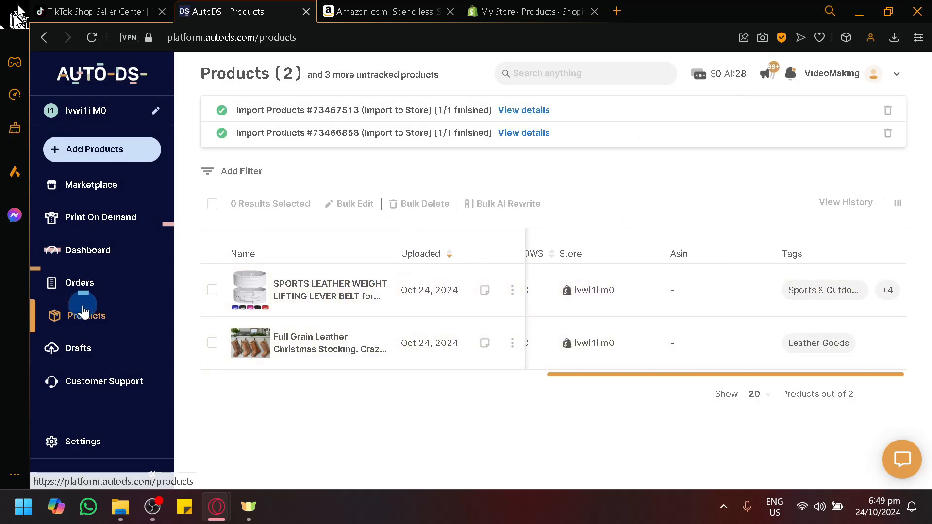
{"action": "left_click", "coordinate": [87, 287]}
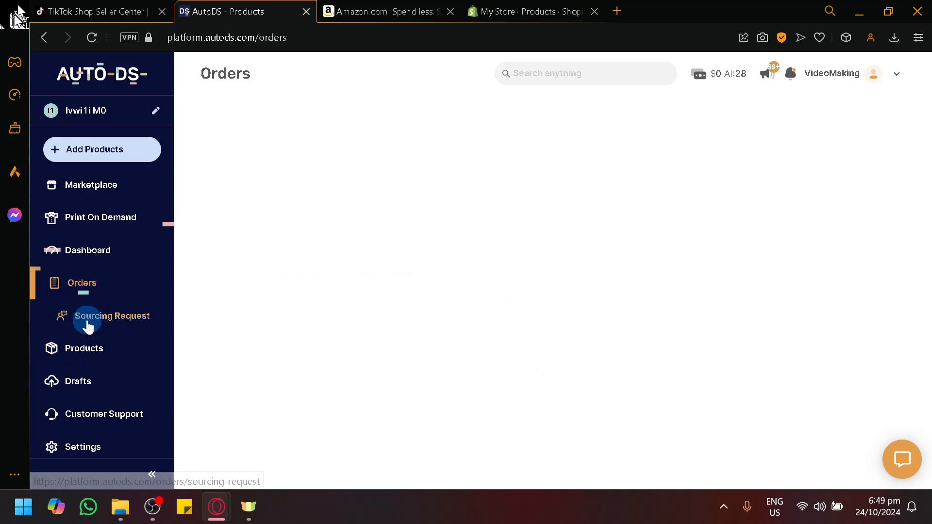
{"action": "left_click", "coordinate": [84, 351]}
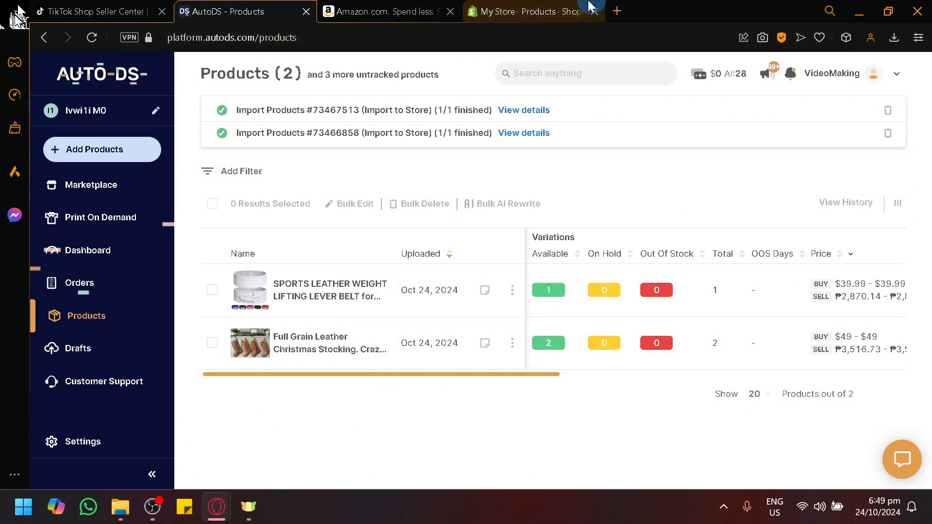
- Switch to the Shopify admin and review the imported lever belt's title, description, media, variants and search engine listing, finishing back at the product list
{"action": "left_click", "coordinate": [525, 9]}
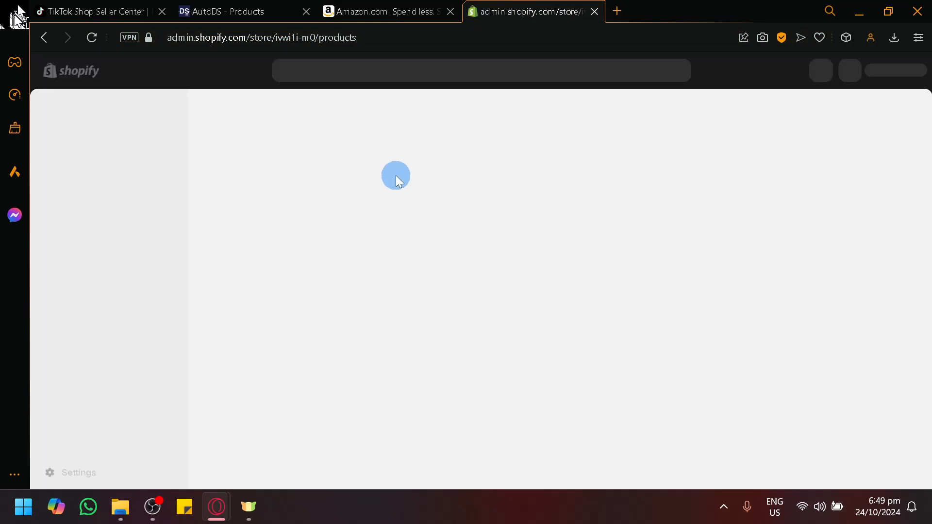
{"action": "scroll", "coordinate": [386, 246], "scroll_direction": "down", "scroll_amount": 1}
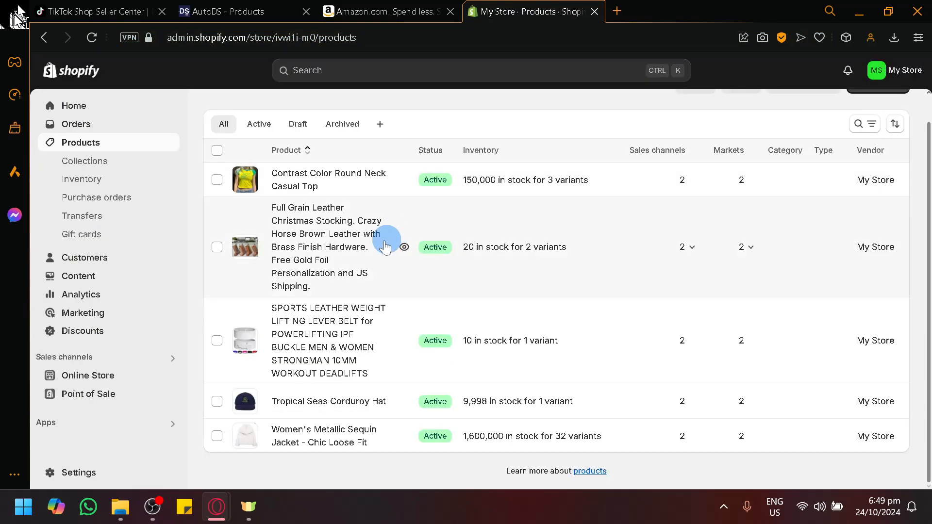
{"action": "left_click", "coordinate": [319, 331]}
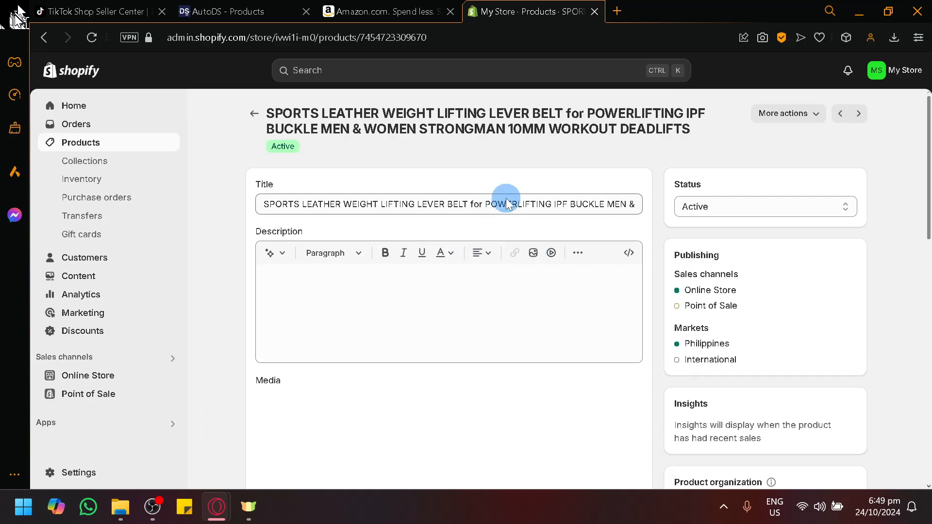
{"action": "left_click", "coordinate": [519, 201]}
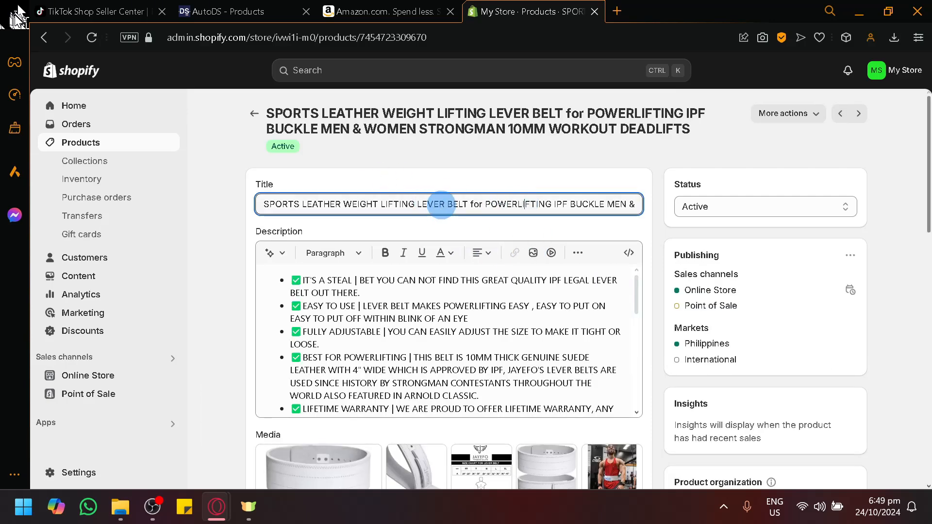
{"action": "scroll", "coordinate": [427, 204], "scroll_direction": "down", "scroll_amount": 3}
{"action": "scroll", "coordinate": [442, 204], "scroll_direction": "down", "scroll_amount": 3}
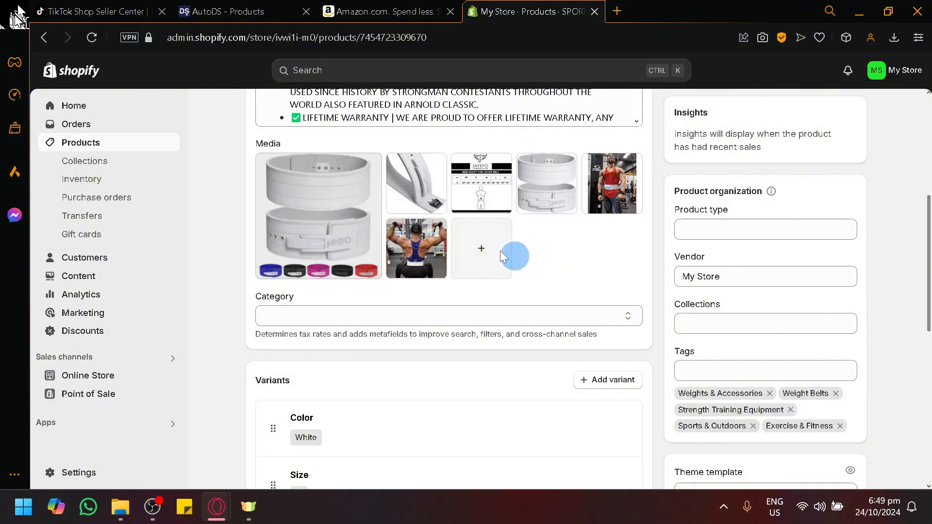
{"action": "scroll", "coordinate": [437, 276], "scroll_direction": "down", "scroll_amount": 9}
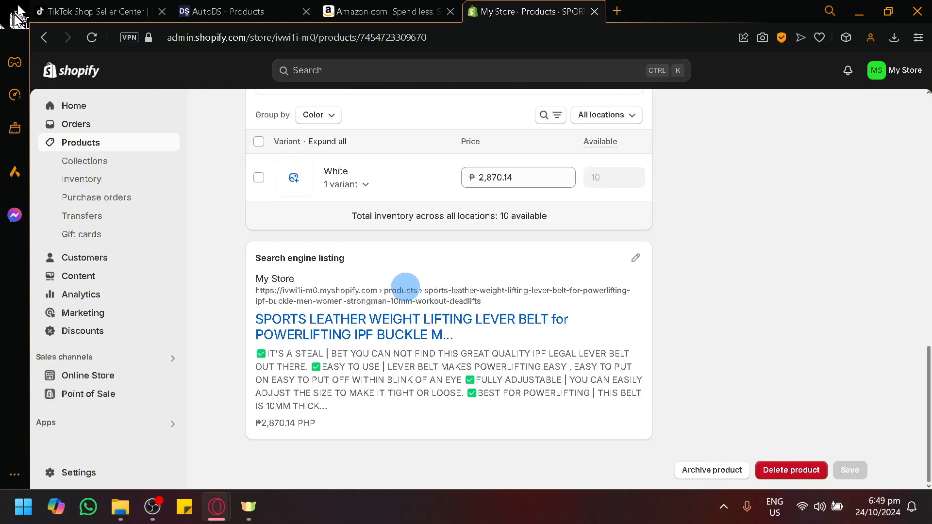
{"action": "scroll", "coordinate": [668, 388], "scroll_direction": "up", "scroll_amount": 12}
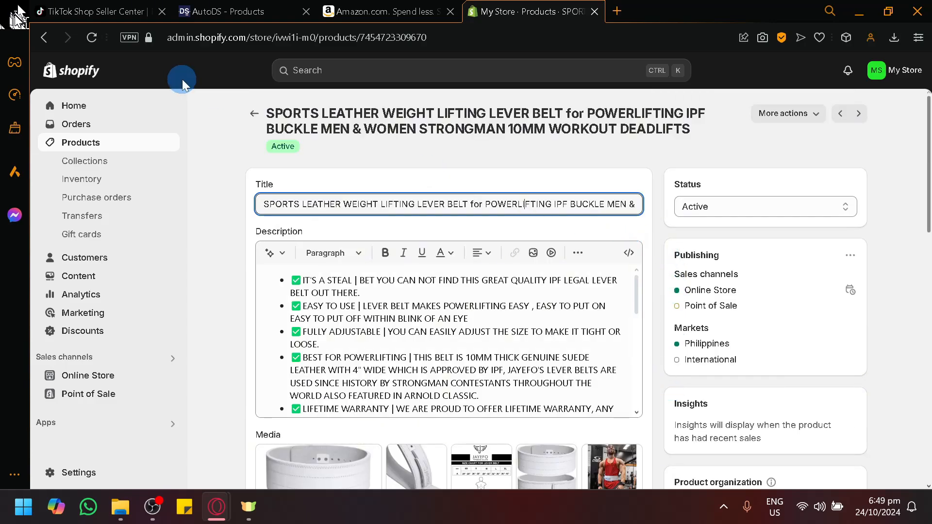
{"action": "left_click", "coordinate": [253, 113]}
- Browse Amazon's home page categories, then switch back through AutoDS to the Manage Products page in TikTok Shop Seller Center
{"action": "left_click", "coordinate": [242, 9]}
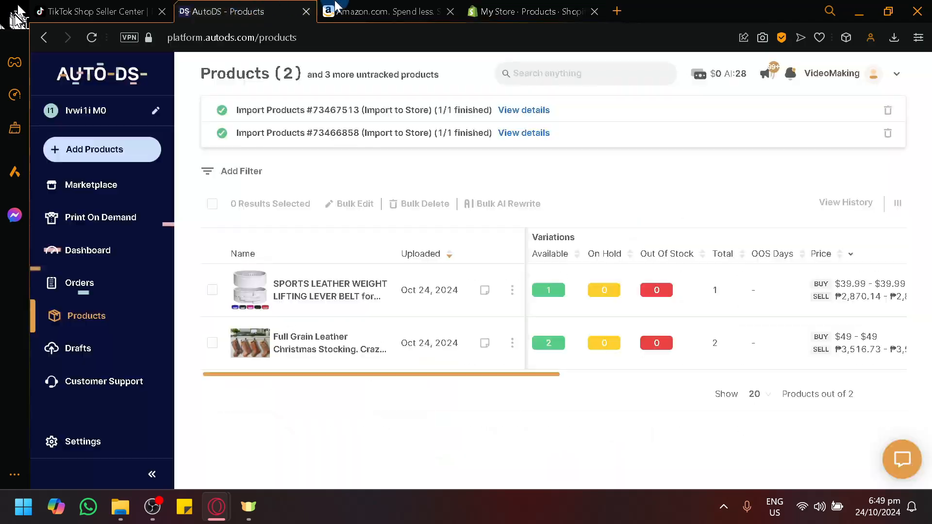
{"action": "left_click", "coordinate": [411, 7]}
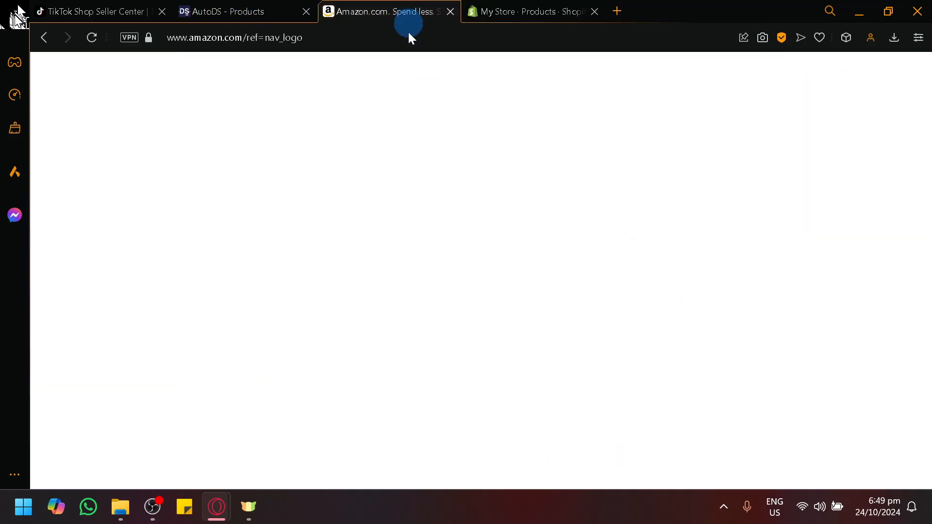
{"action": "scroll", "coordinate": [412, 216], "scroll_direction": "down", "scroll_amount": 8}
{"action": "scroll", "coordinate": [415, 214], "scroll_direction": "down", "scroll_amount": 10}
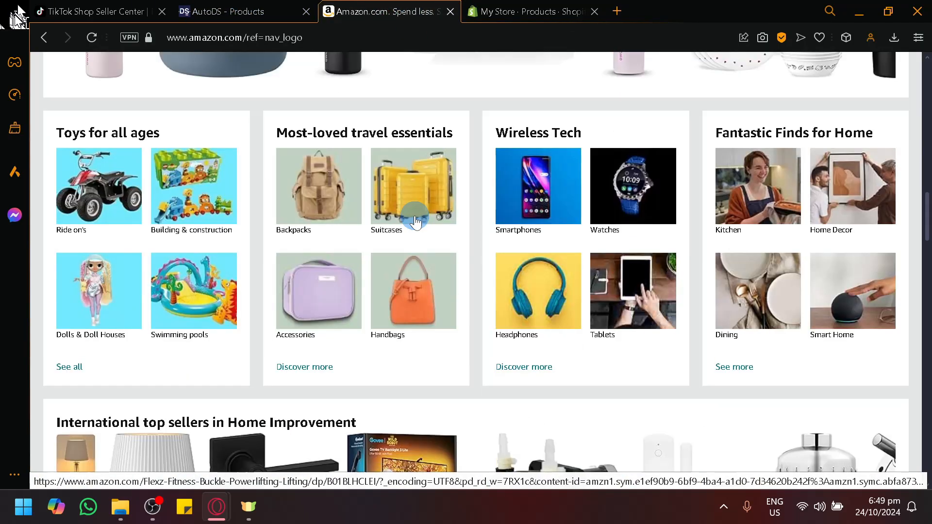
{"action": "left_click", "coordinate": [238, 10]}
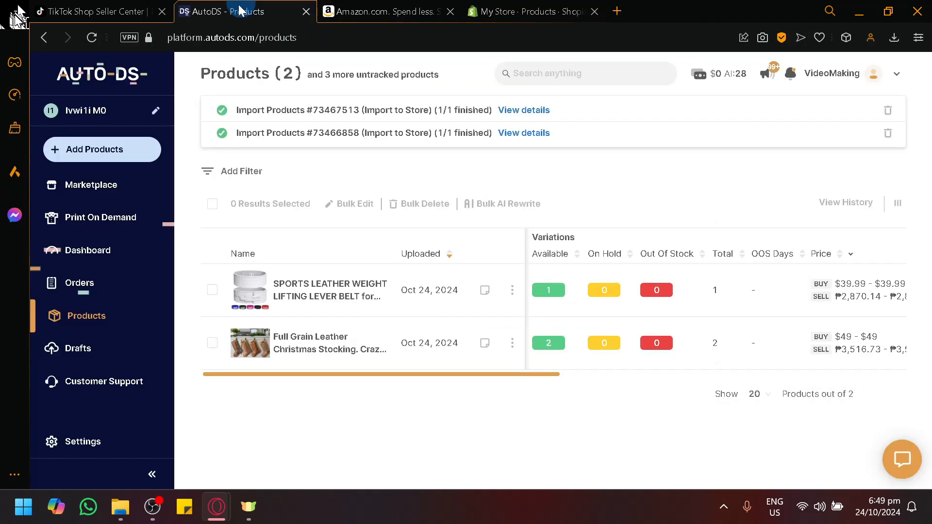
{"action": "left_click", "coordinate": [72, 7]}
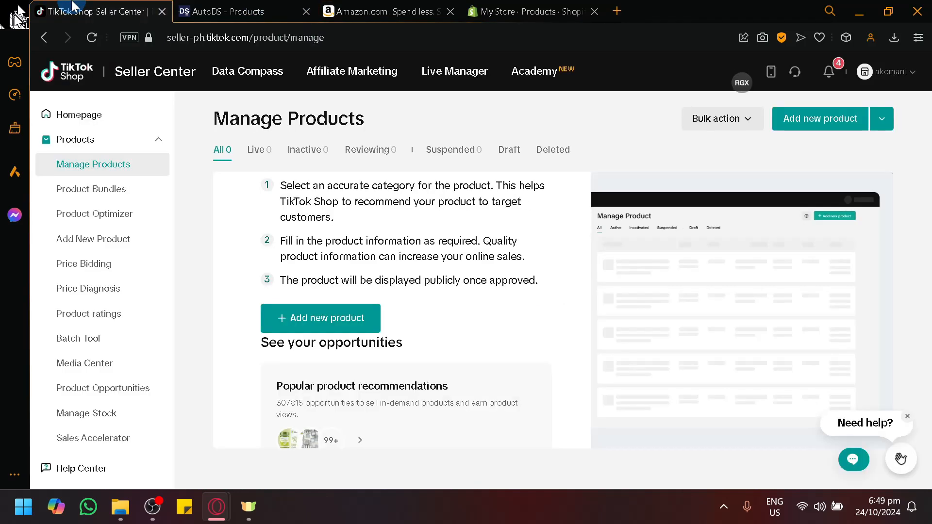